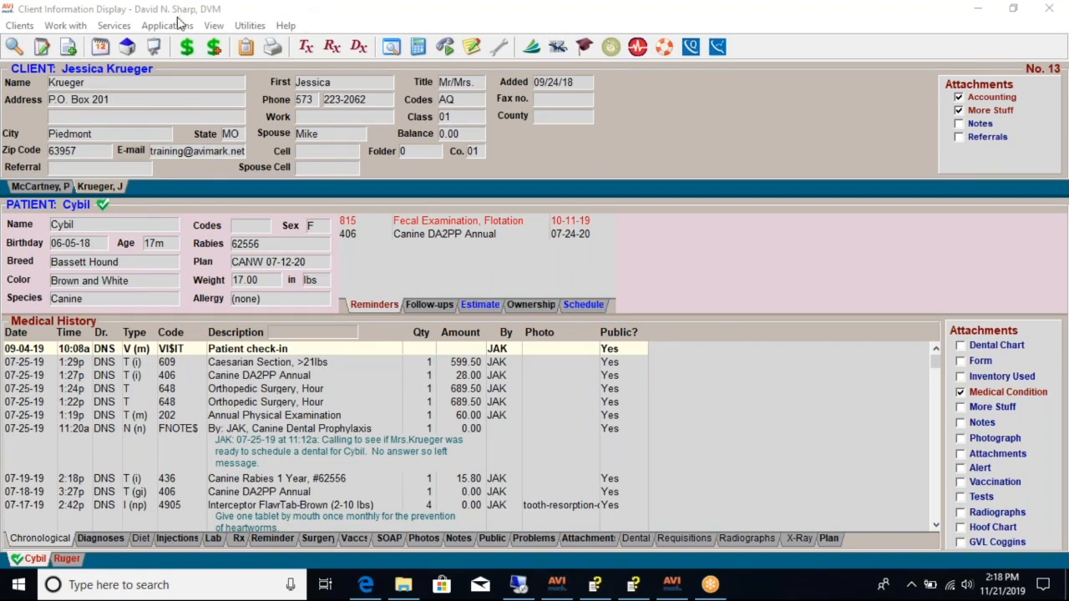
- Open the End of Period Reports window to look over its report lists and options, and close it
click(73, 26)
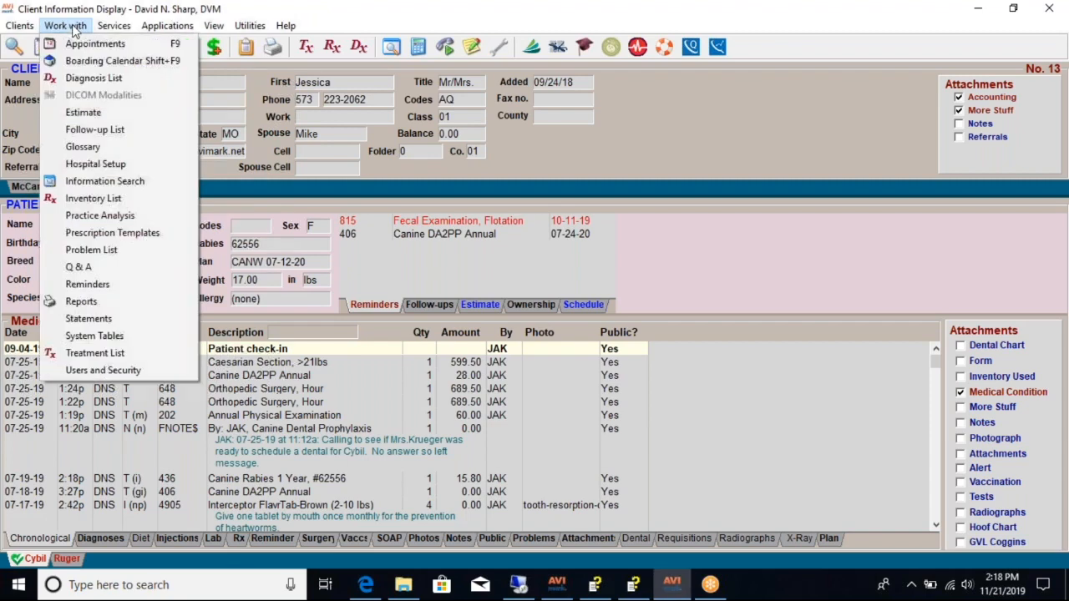
click(84, 299)
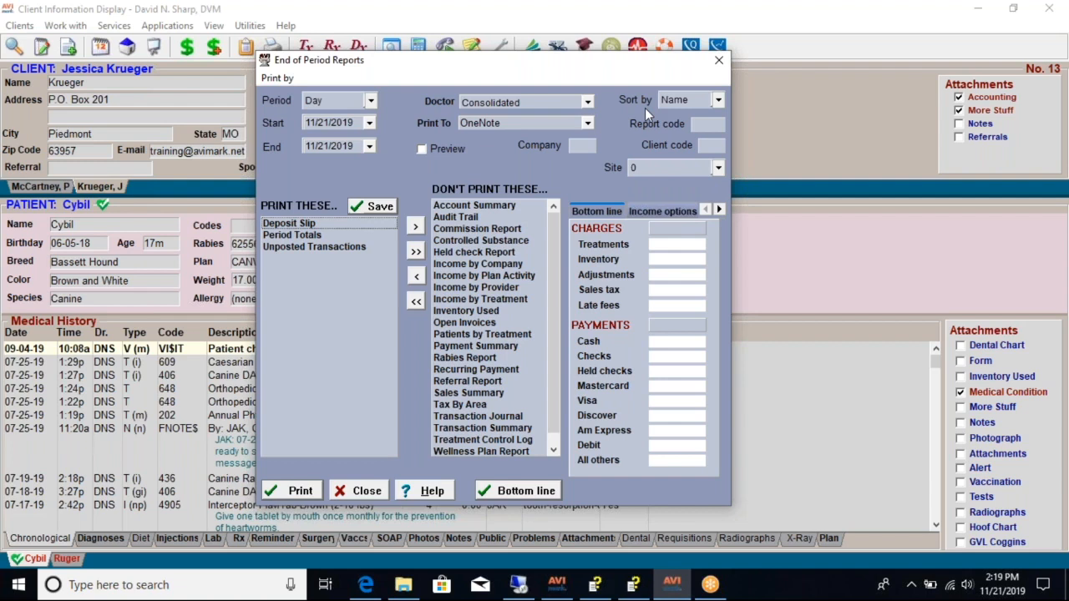
click(847, 195)
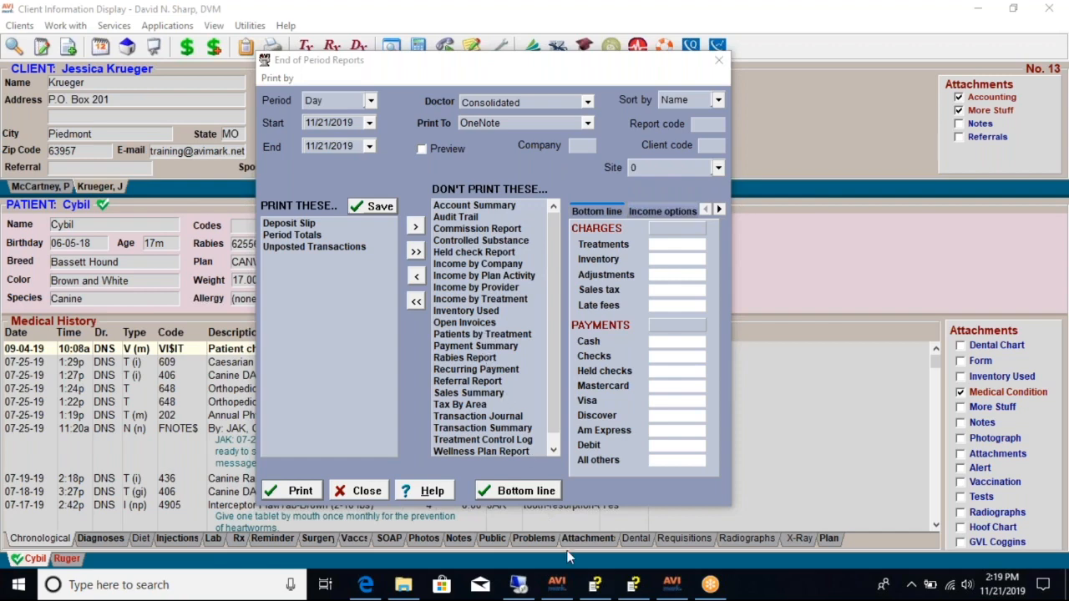
click(718, 60)
- Switch to the AVImark Help File and read the Deposit Slip topic in the End of Period Reports contents
click(284, 25)
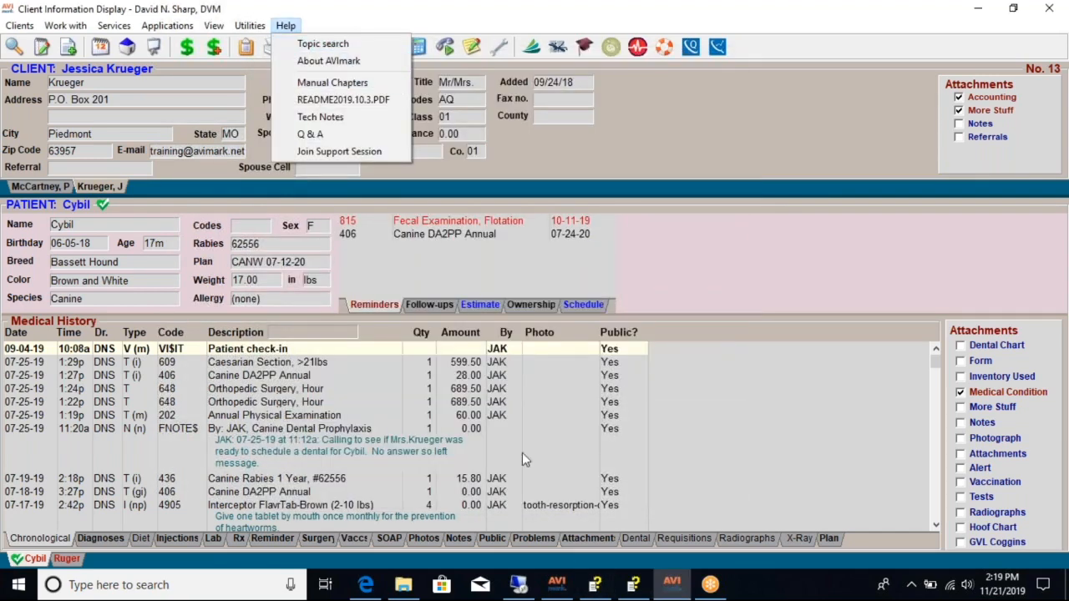
click(595, 585)
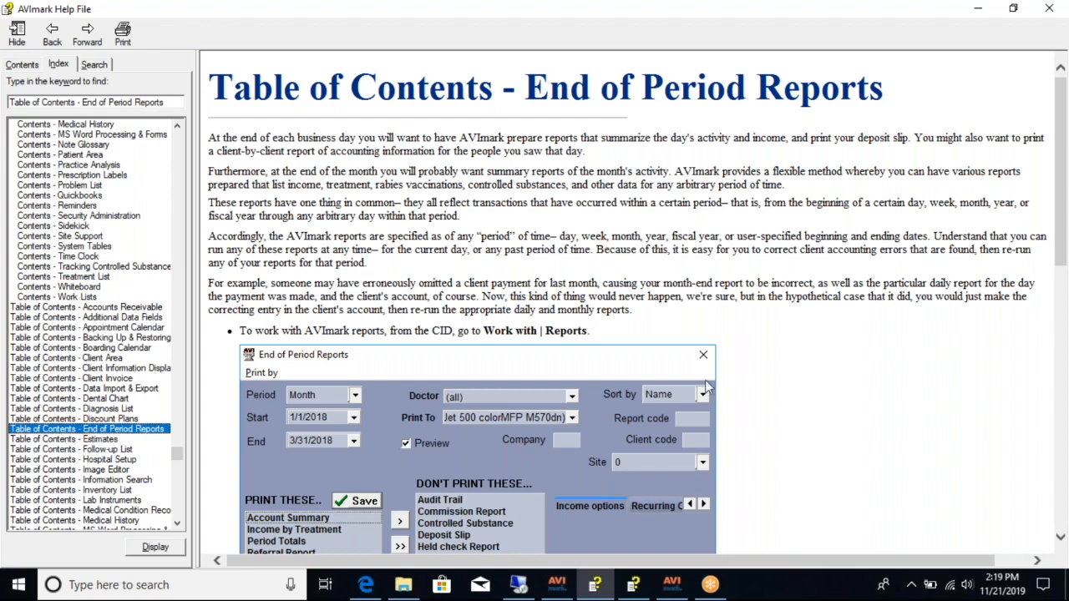
scroll(357, 210, down, 10)
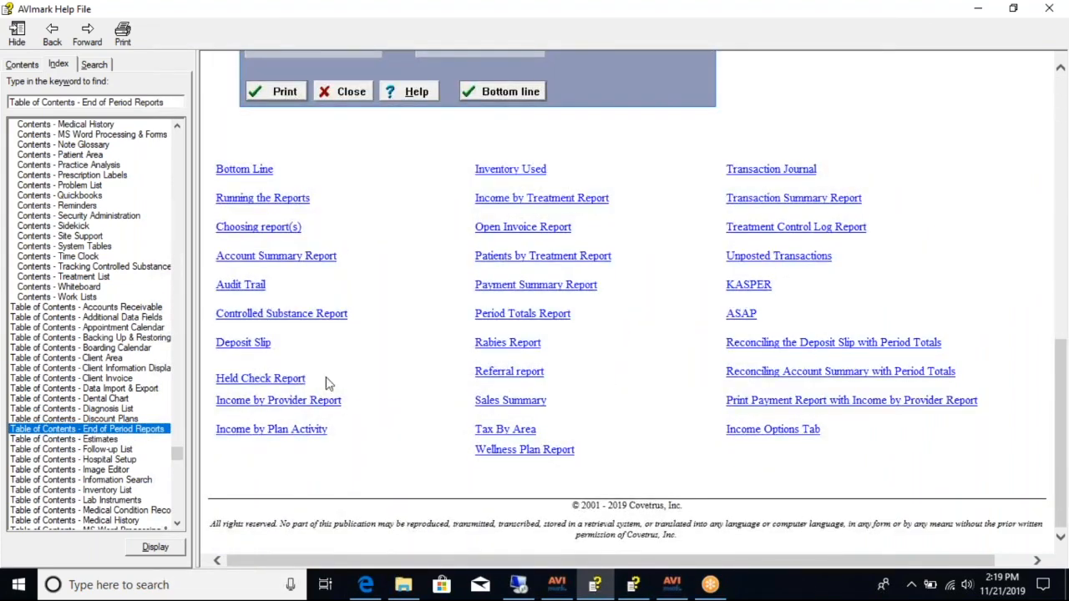
click(249, 346)
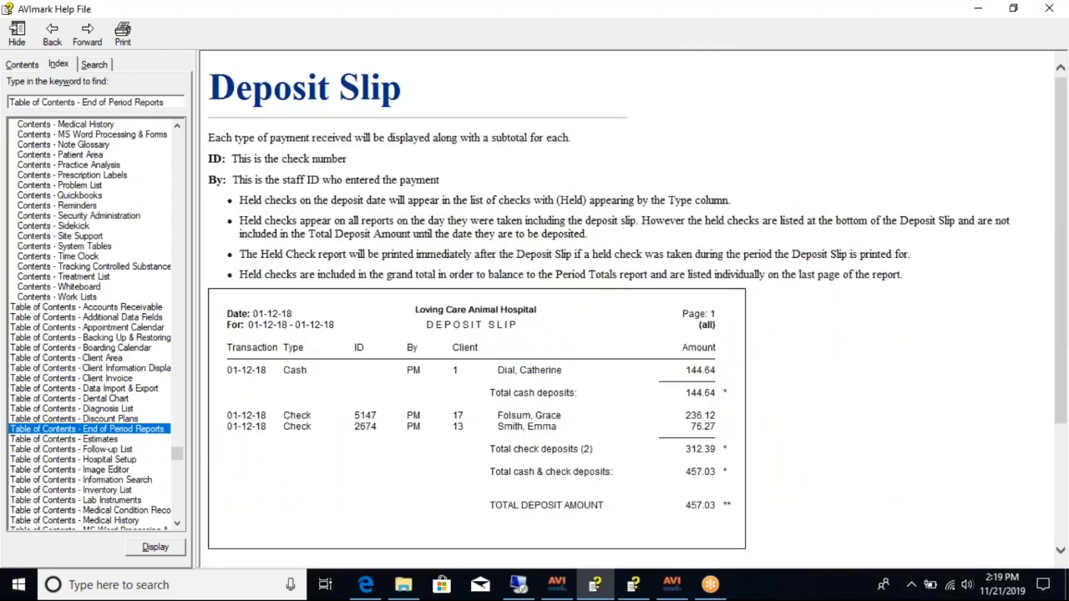
scroll(499, 302, down, 5)
scroll(501, 318, up, 5)
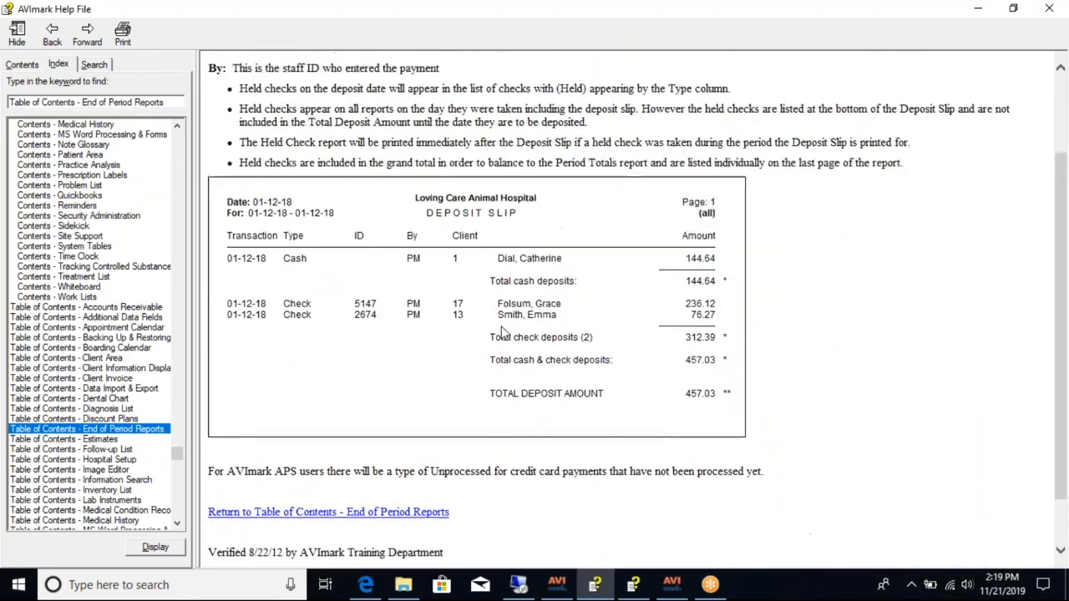
click(52, 33)
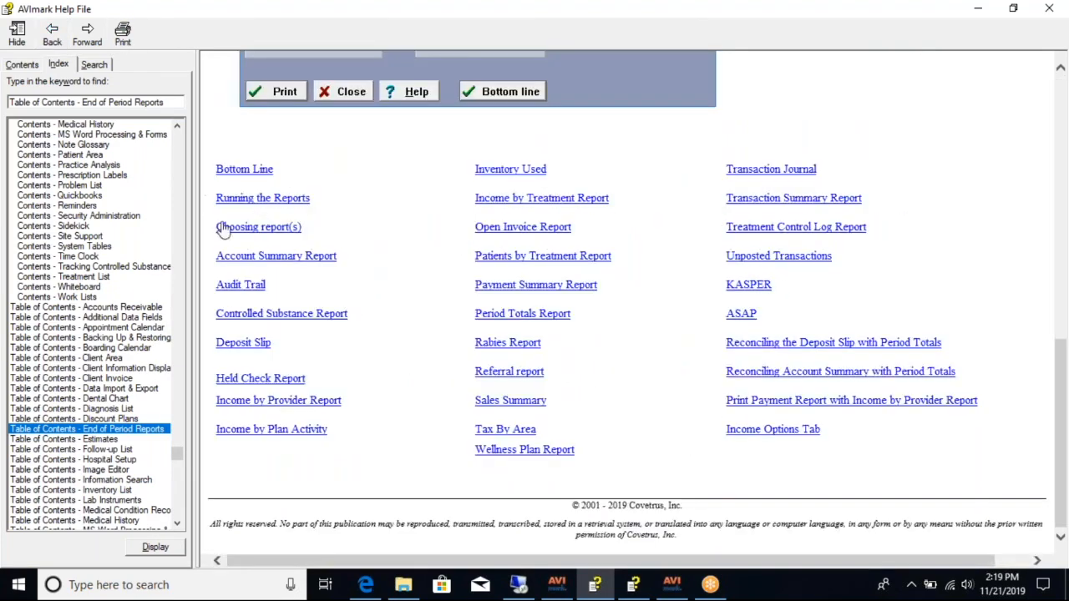
- Read the Bottom Line help topic, including its CHARGES section, and return to the Client Information Display
click(242, 171)
scroll(309, 318, down, 3)
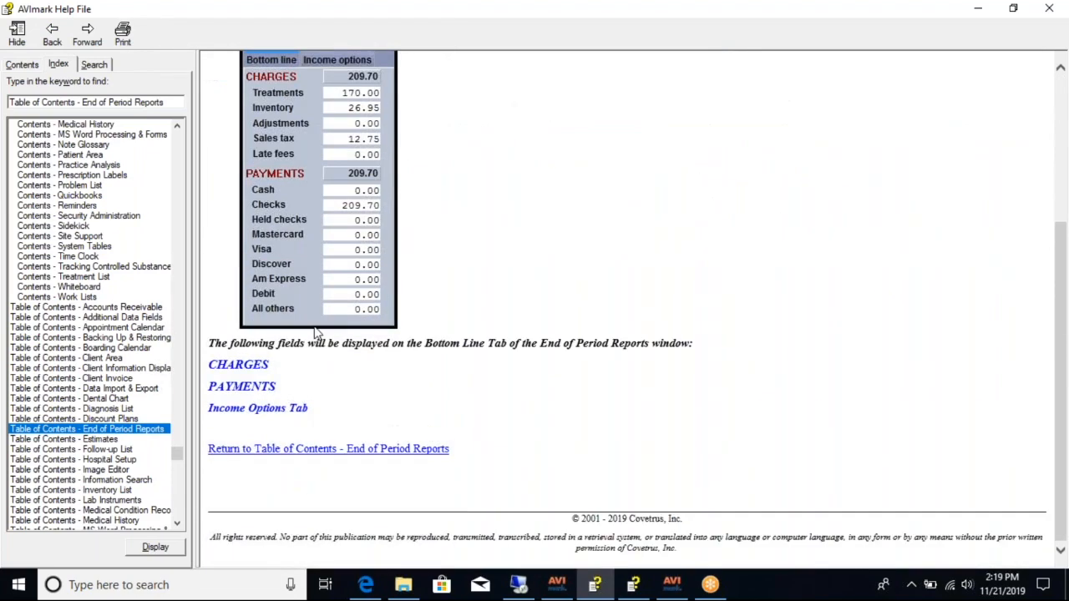
click(254, 368)
scroll(269, 334, down, 3)
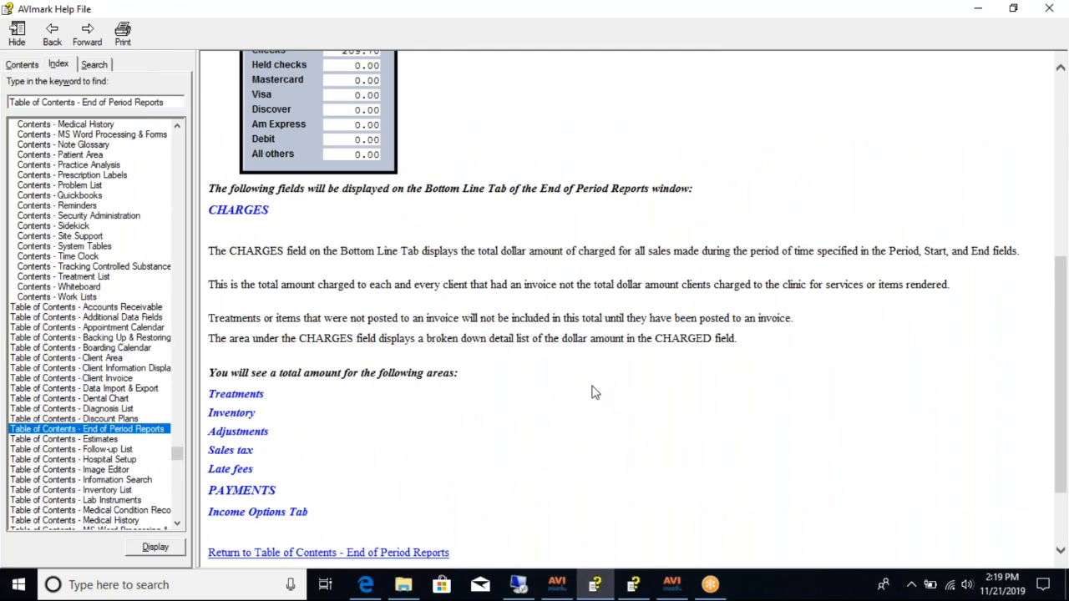
scroll(595, 391, up, 8)
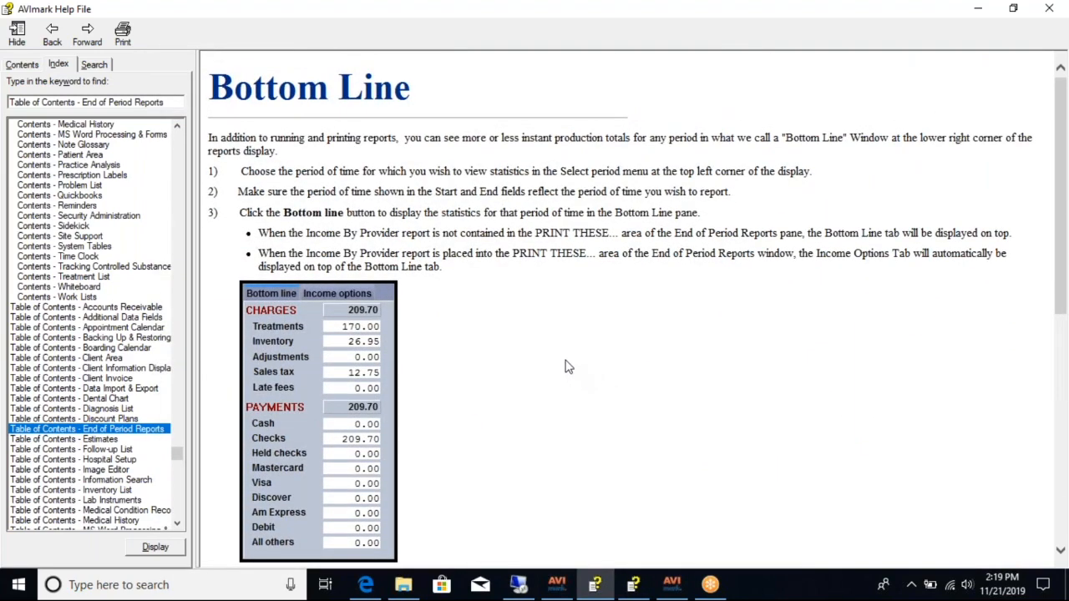
click(52, 35)
click(52, 36)
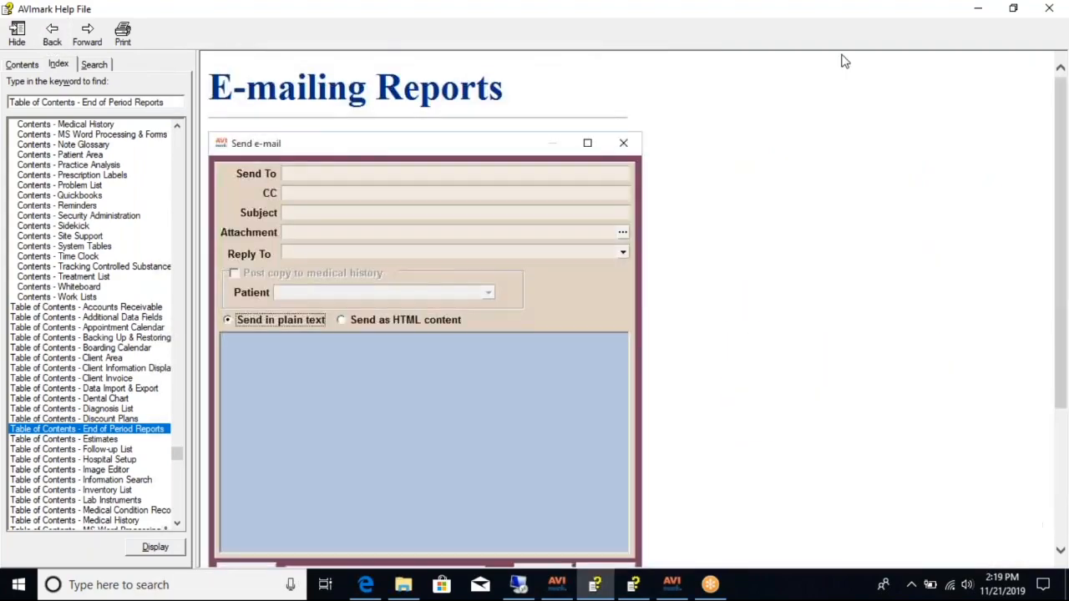
click(980, 8)
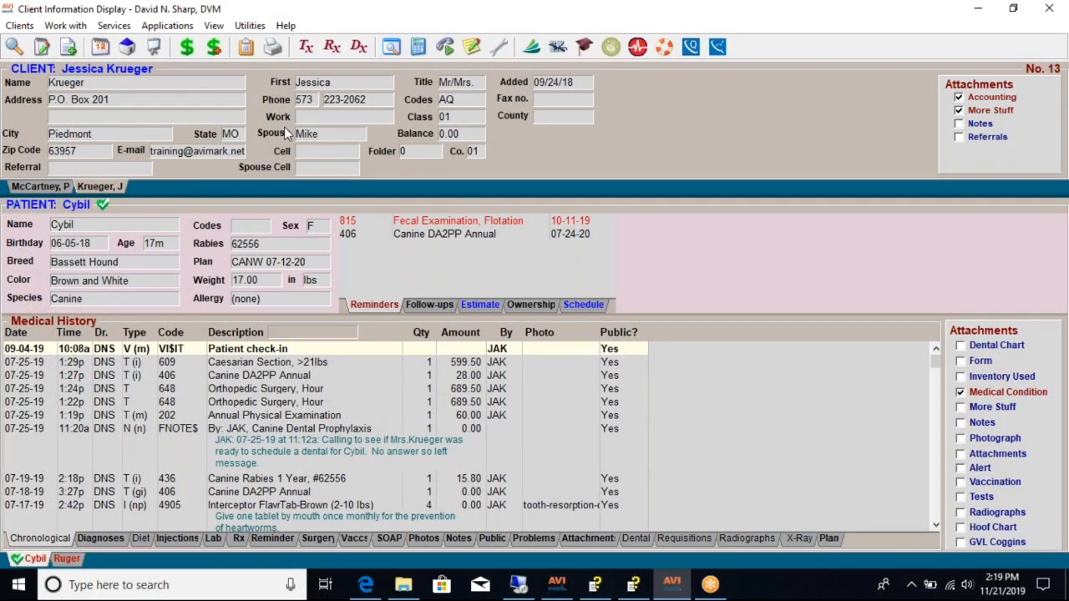
- Reopen End of Period Reports and make Period Totals the only report selected for printing
click(79, 27)
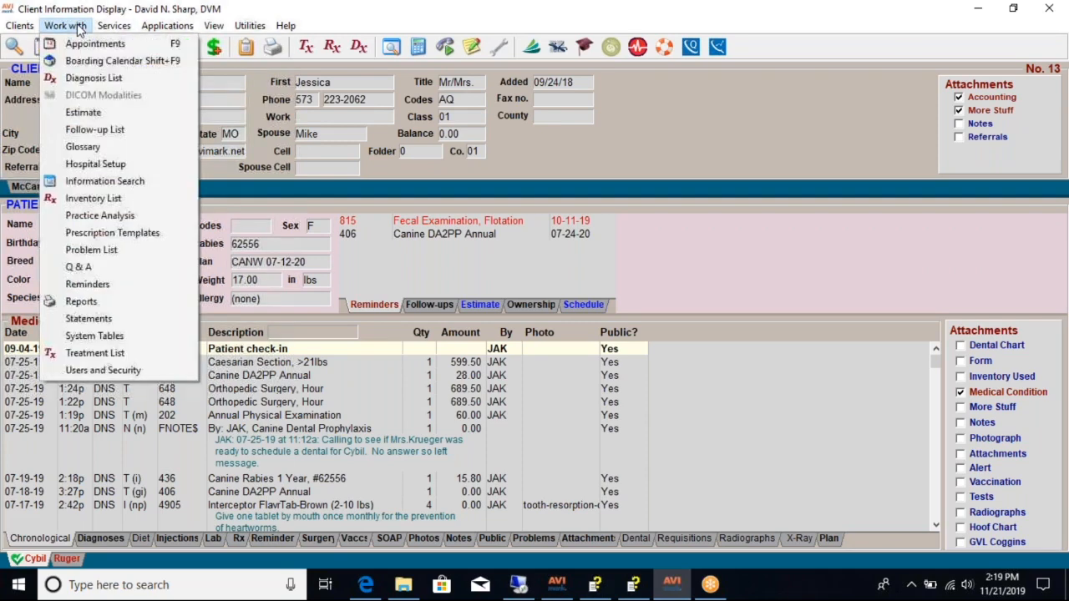
click(77, 307)
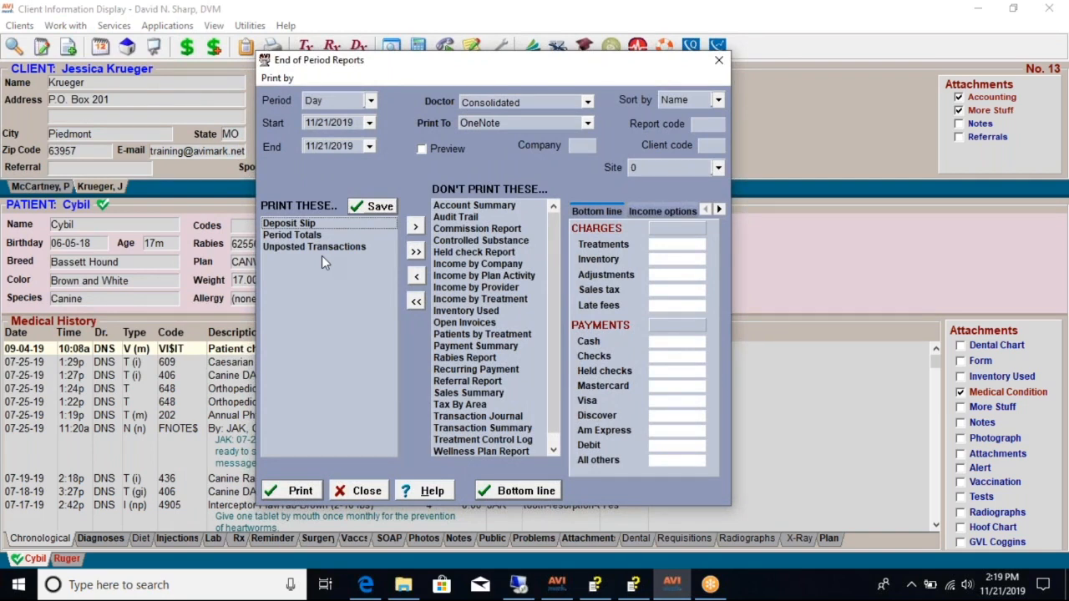
click(415, 251)
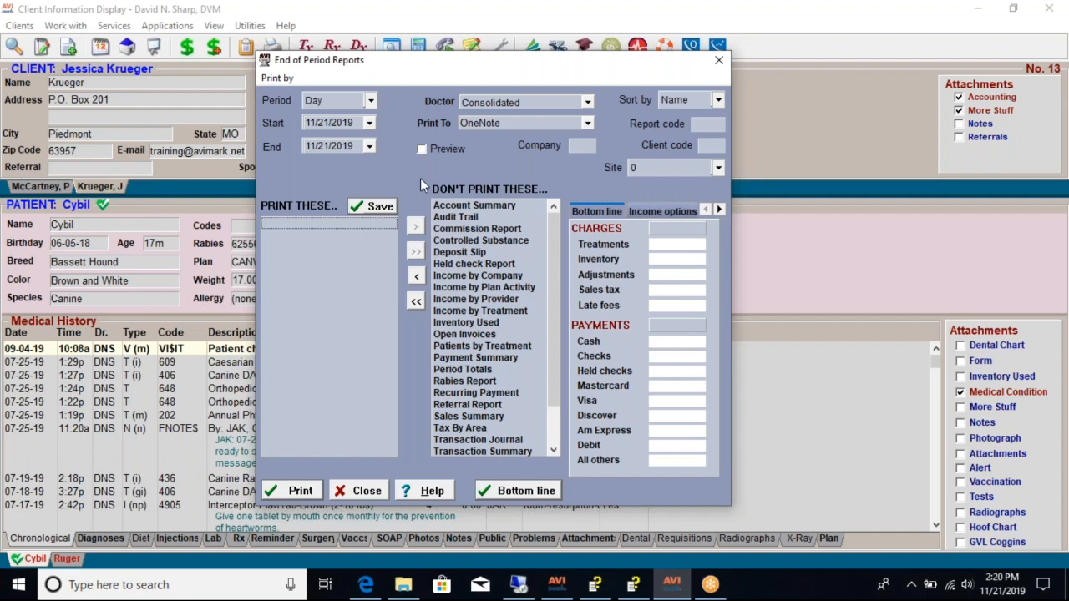
double_click(482, 371)
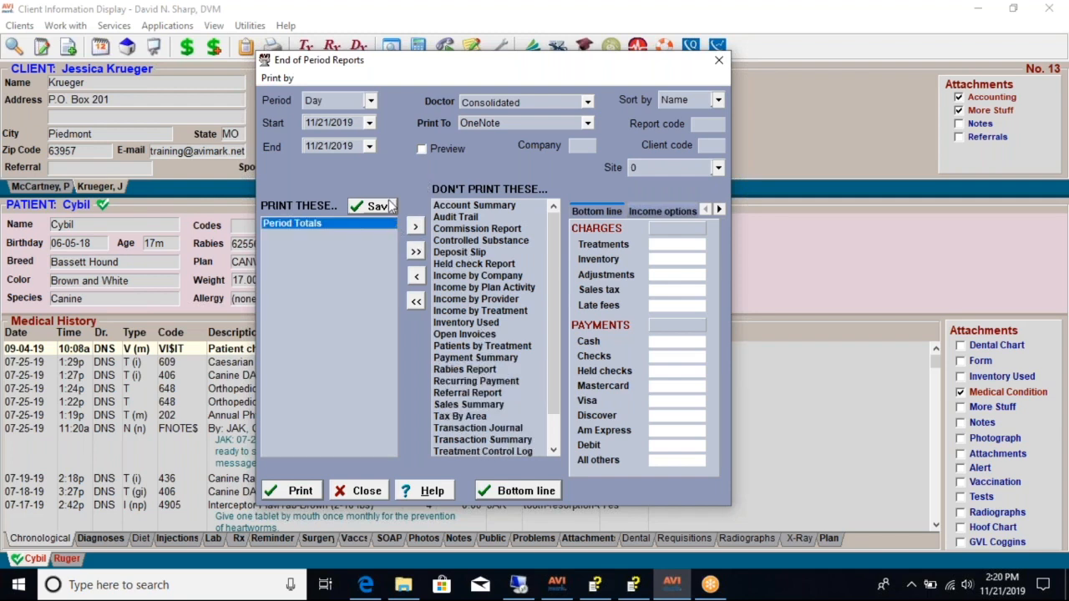
- Set the report period to Year with an end date of 12/31/2019
click(370, 100)
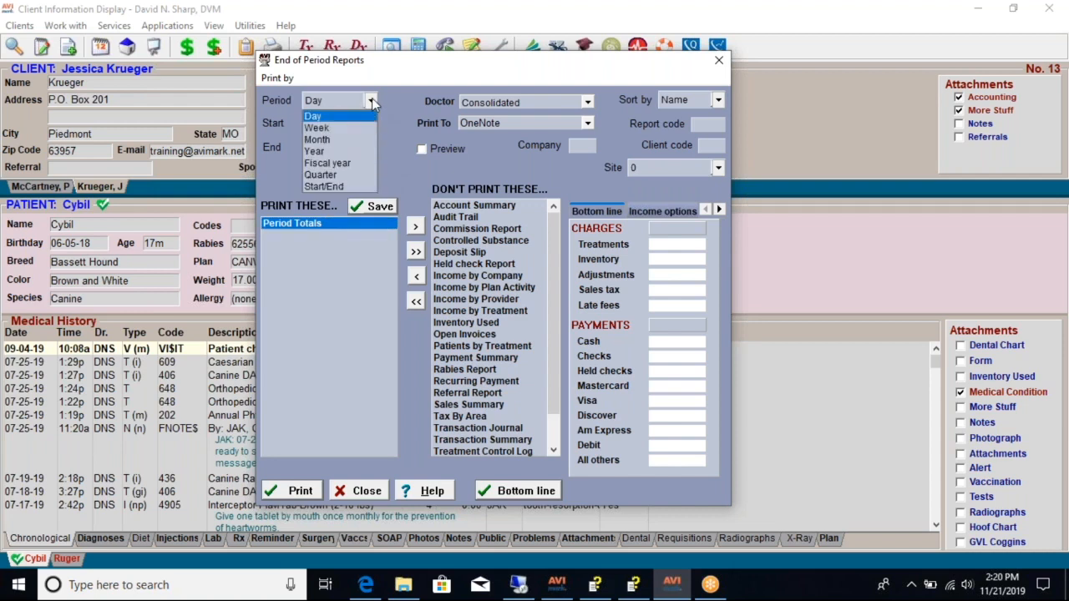
click(316, 151)
click(369, 147)
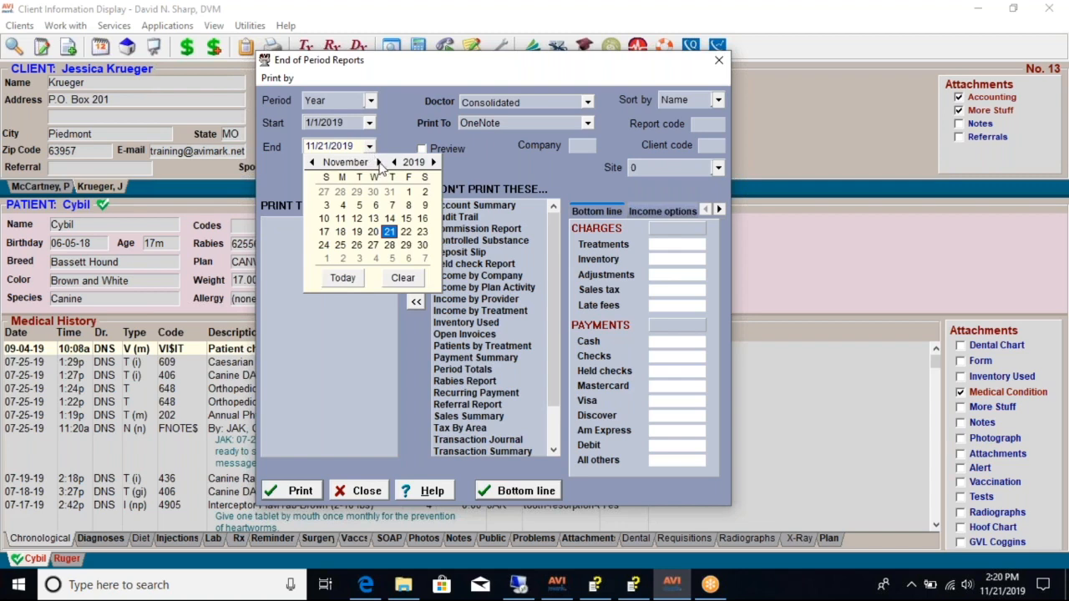
click(378, 162)
click(359, 258)
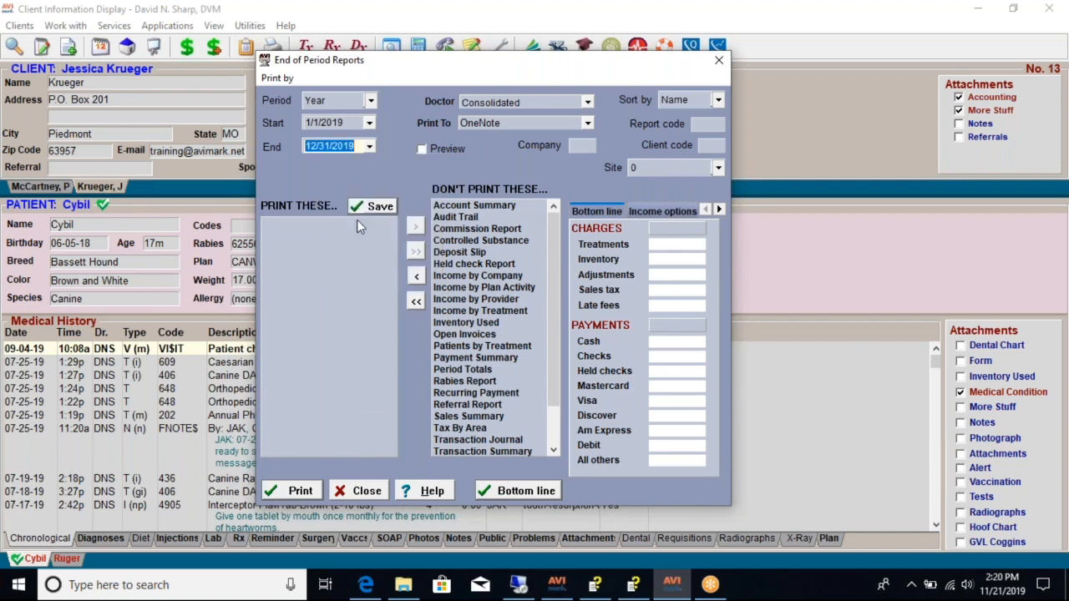
- Run the Period Totals report with Preview enabled, review its totals, and close the preview
double_click(482, 370)
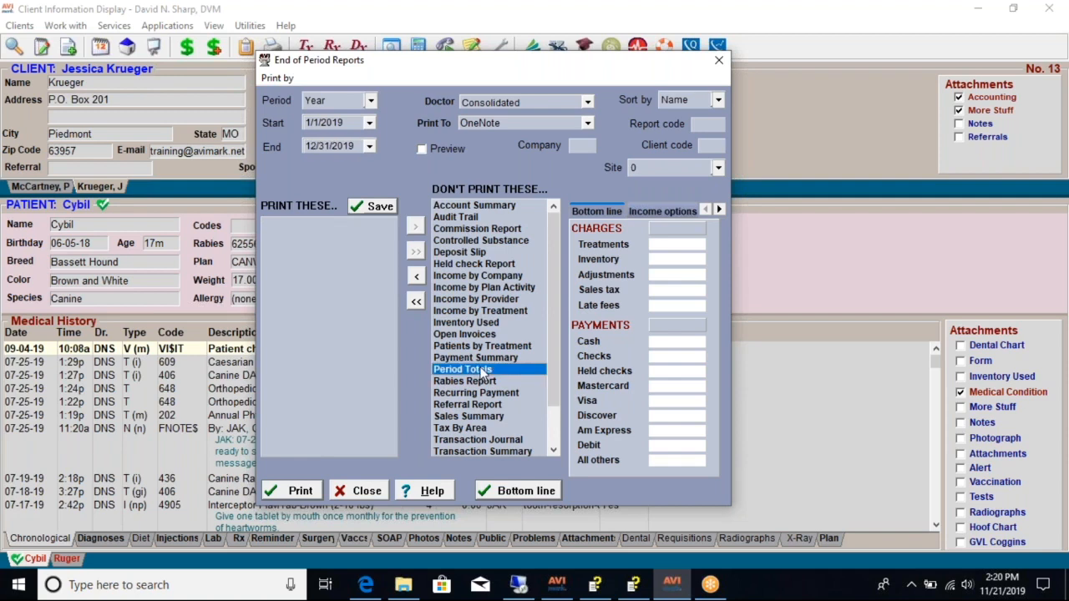
click(422, 150)
click(297, 491)
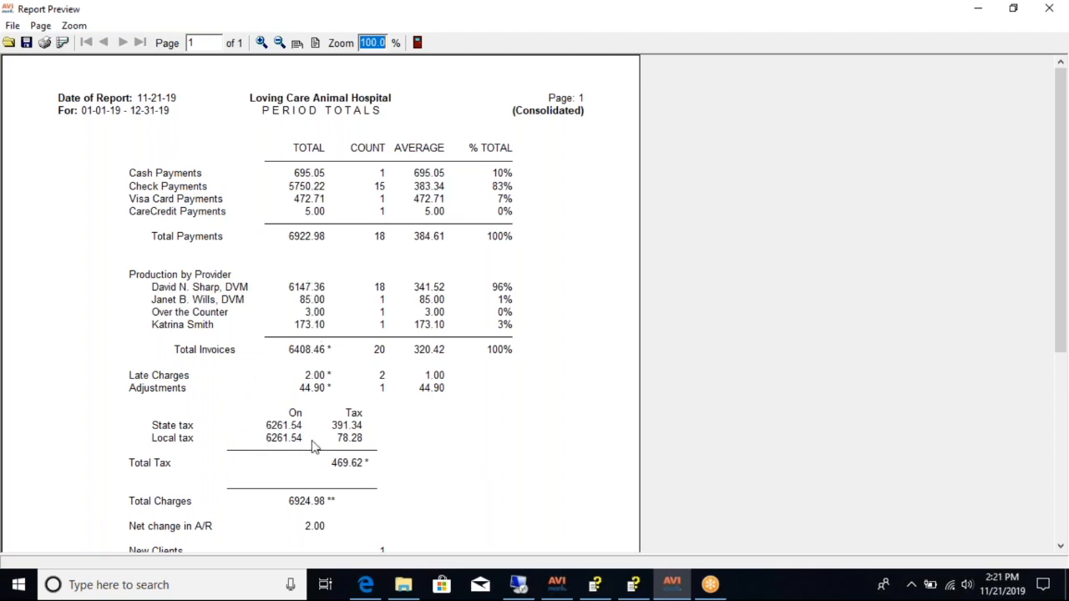
scroll(314, 447, down, 1)
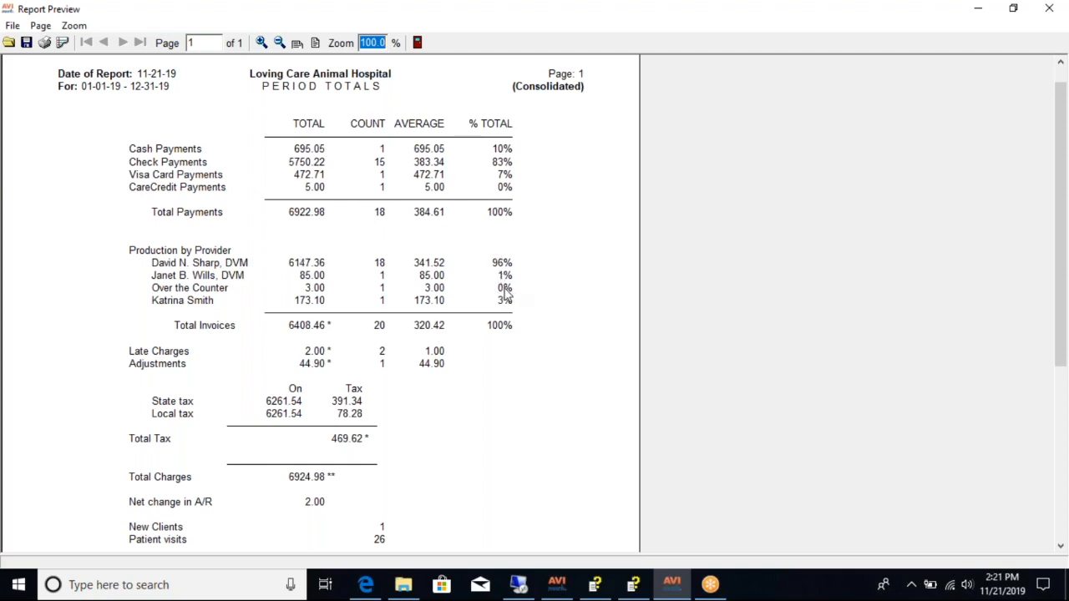
click(1050, 9)
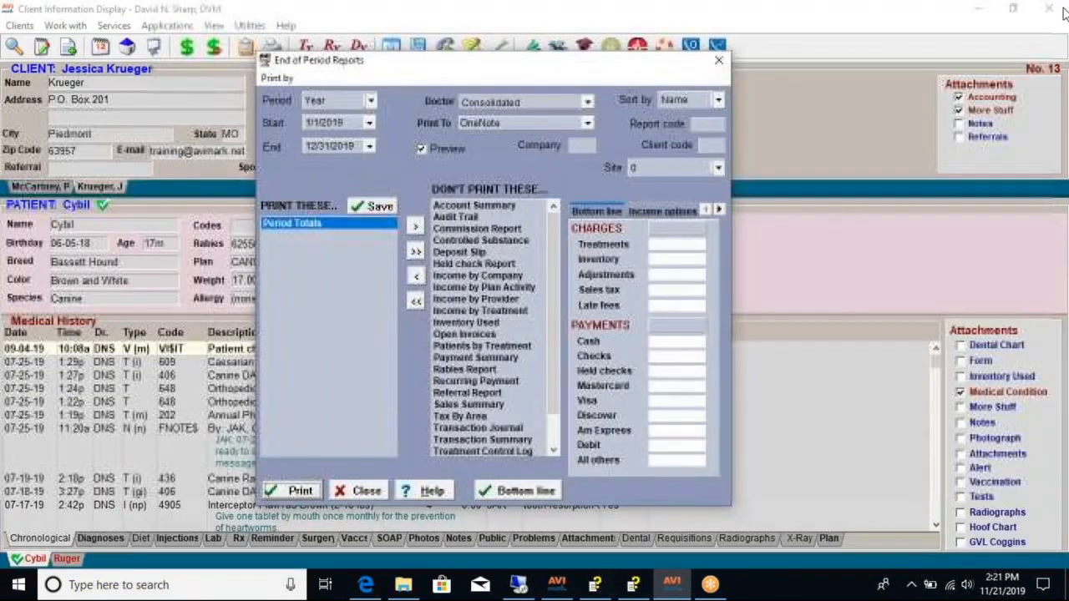
- Try to preview Income by Treatment and Transaction Summary together in place of Period Totals
click(416, 252)
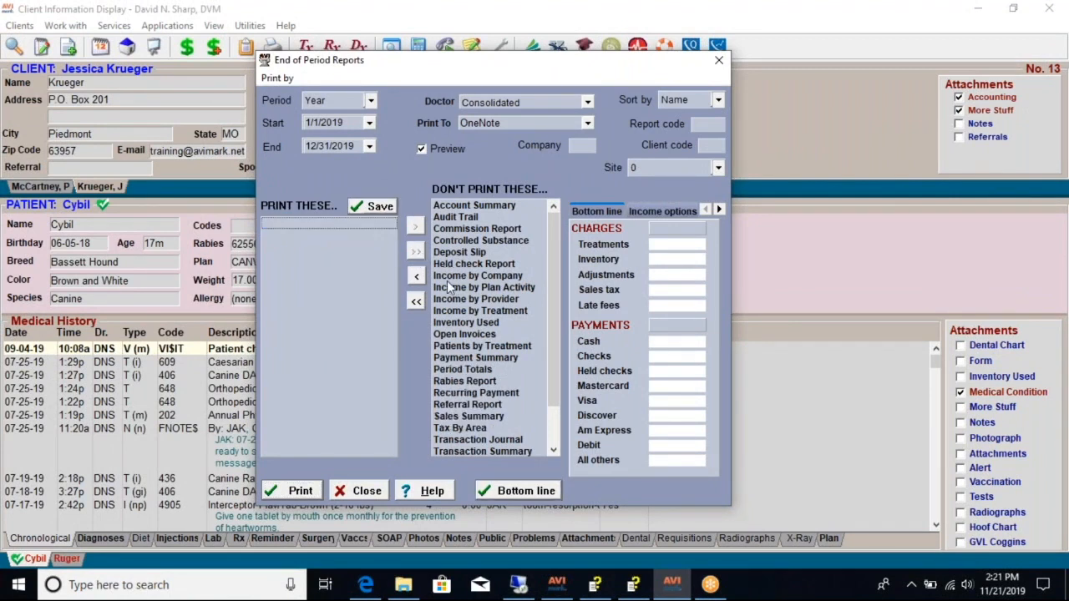
double_click(479, 311)
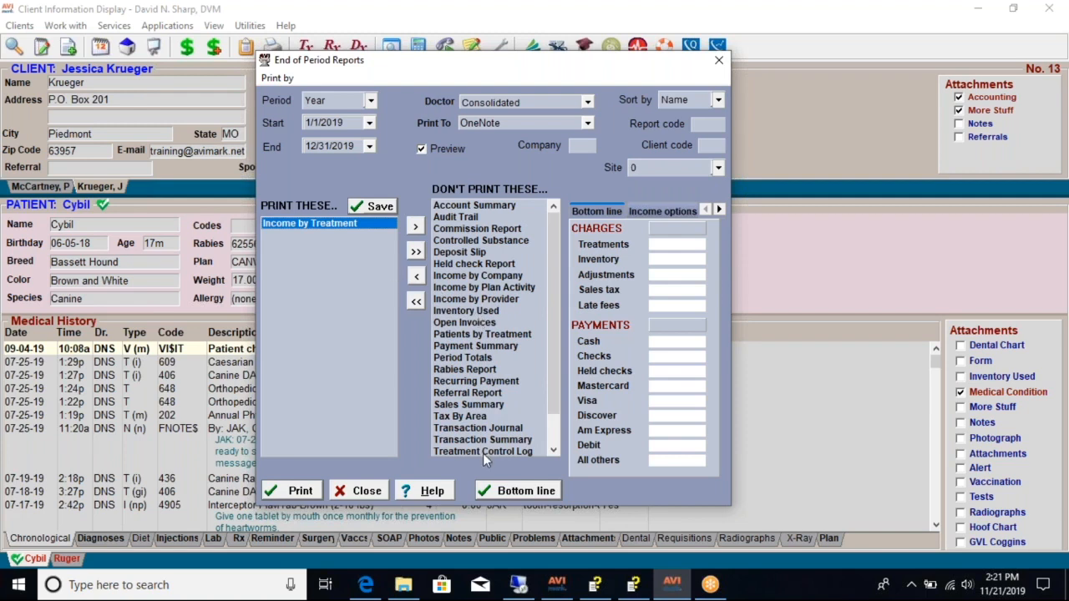
double_click(492, 441)
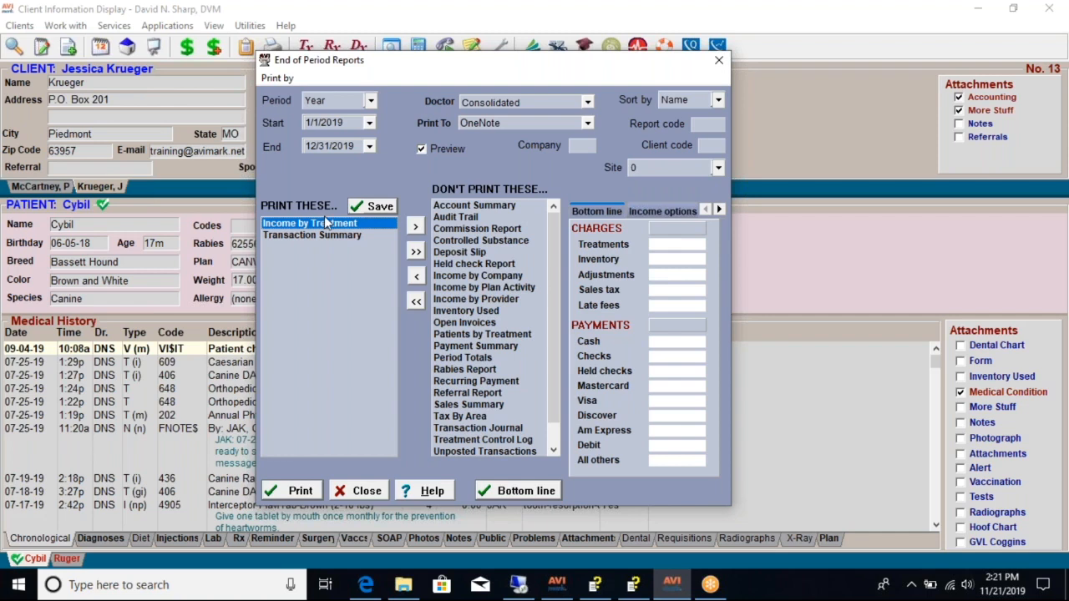
click(303, 491)
click(536, 327)
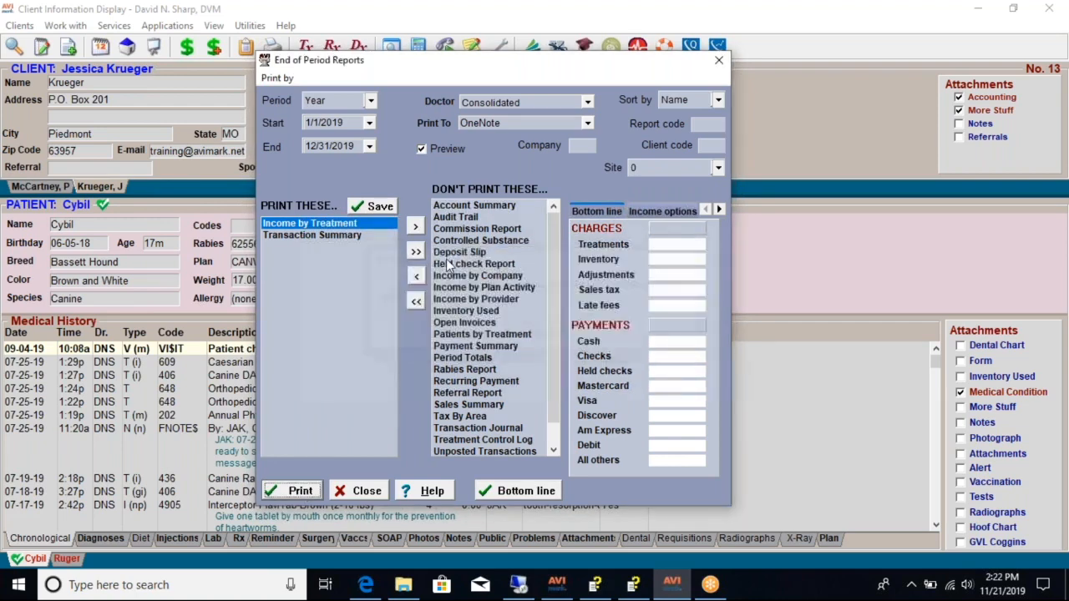
- Preview the Income by Treatment report on its own and close it after reviewing
click(413, 254)
double_click(483, 309)
click(303, 490)
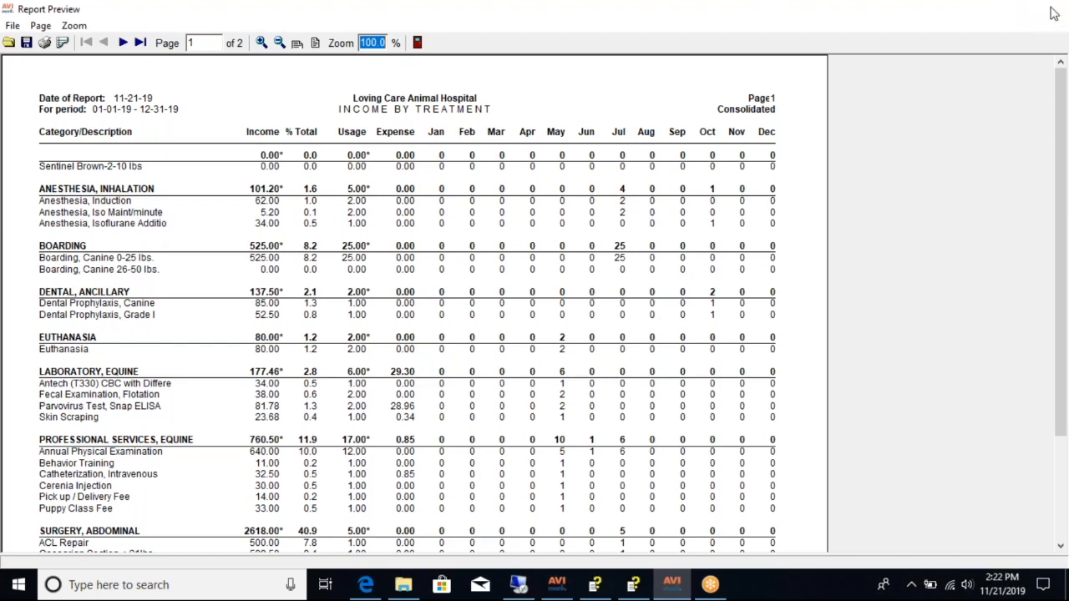
click(1050, 10)
- Replace Income by Treatment with Transaction Summary, preview that report, and close it after reviewing
click(416, 276)
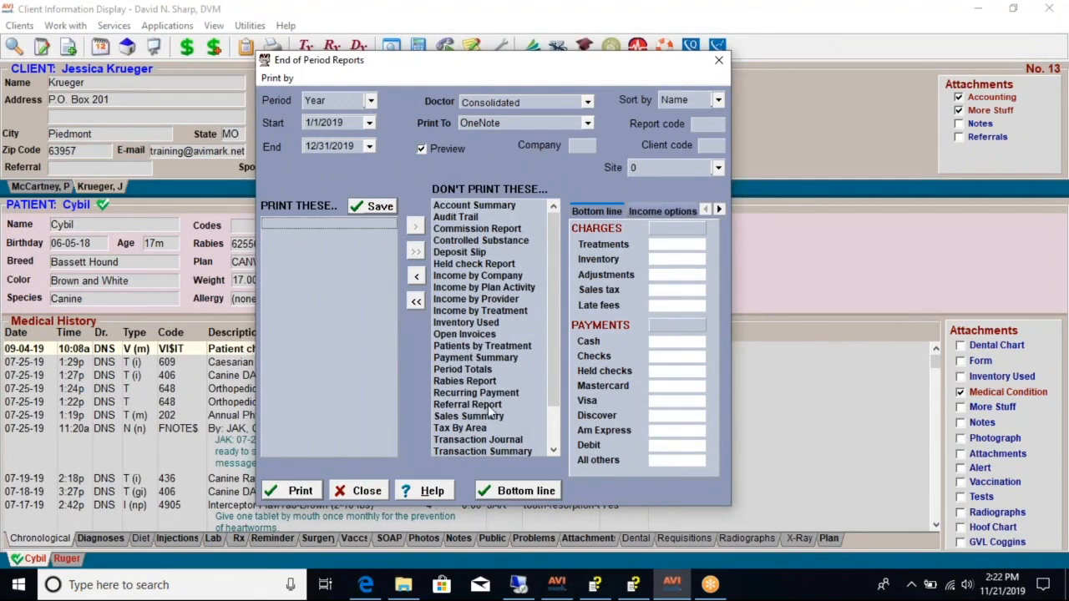
scroll(492, 413, down, 1)
double_click(508, 417)
click(292, 493)
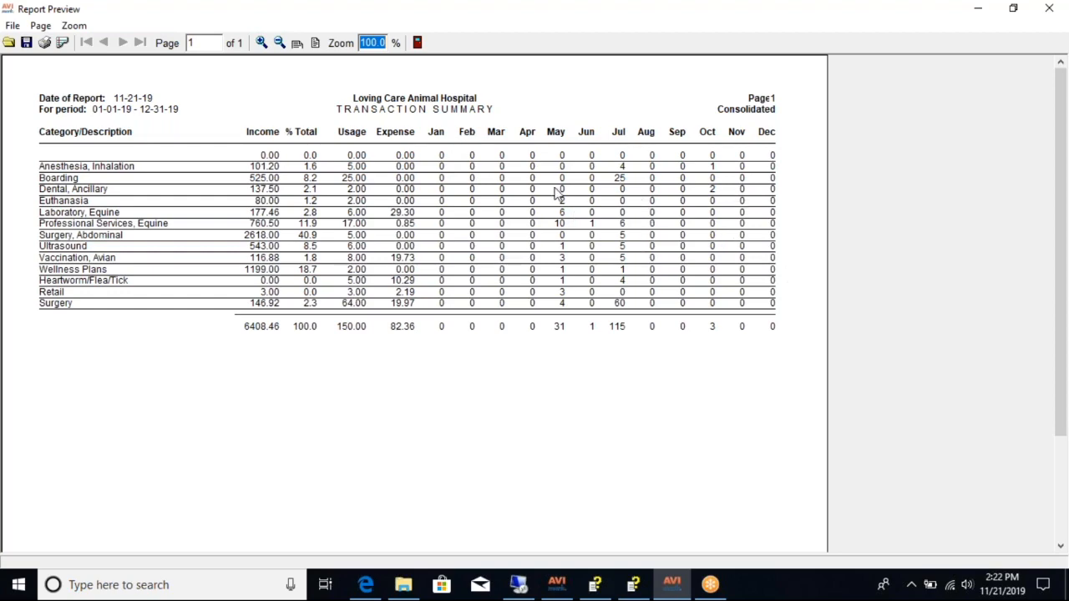
click(1049, 10)
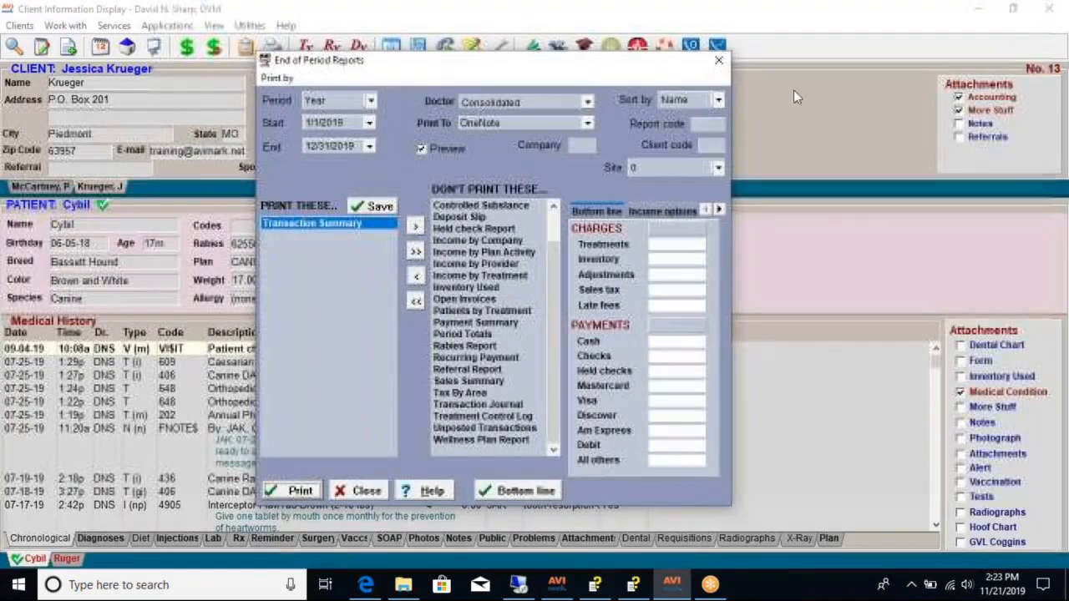
- Replace Transaction Summary with Unposted Transactions, preview that report, and close the preview and the End of Period Reports window
click(416, 252)
scroll(469, 409, down, 1)
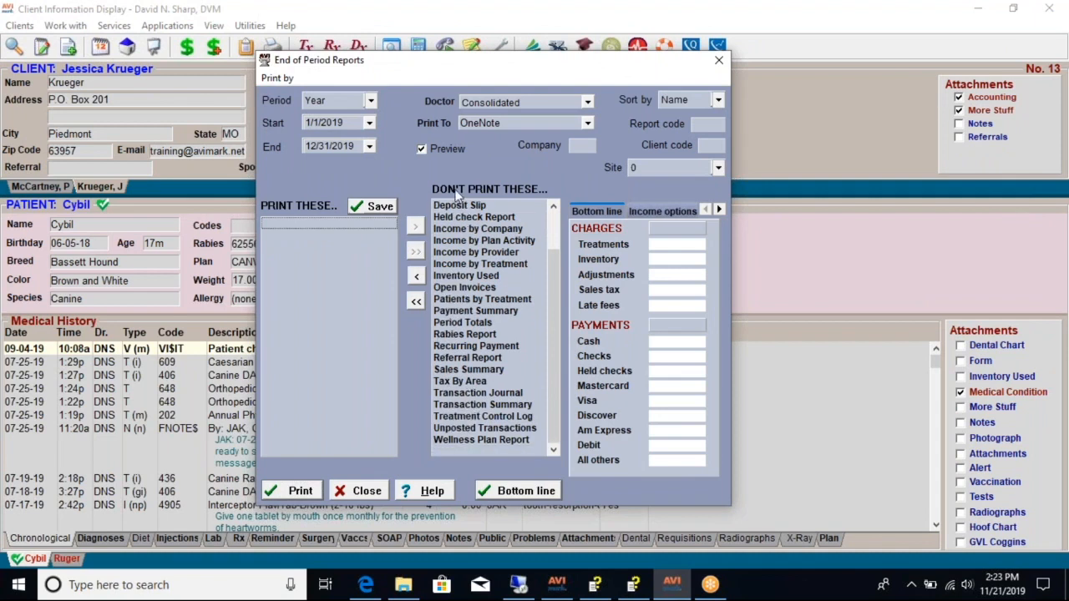
double_click(493, 429)
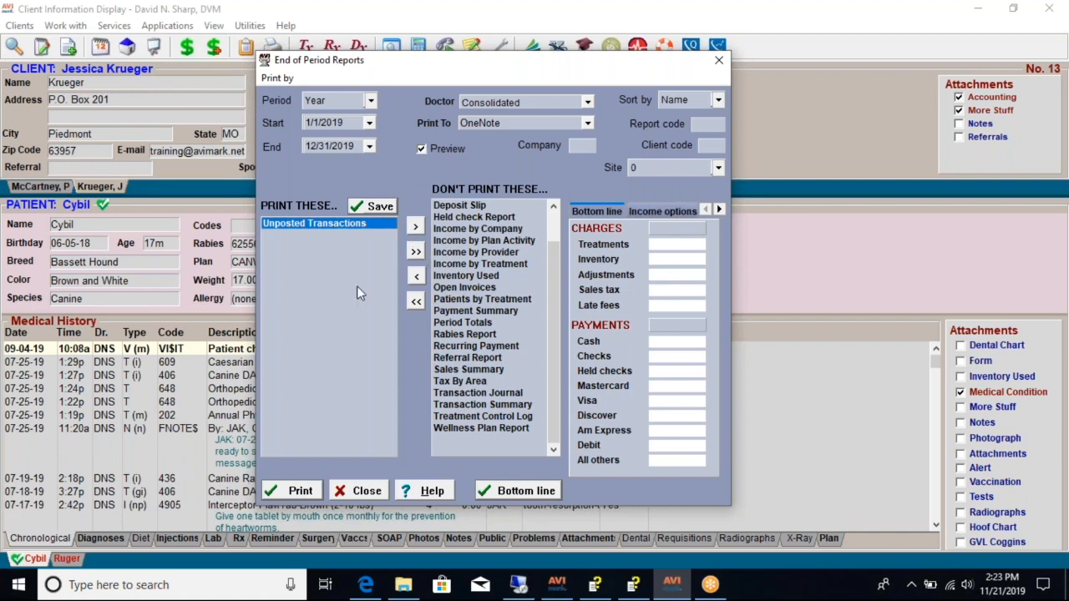
click(301, 490)
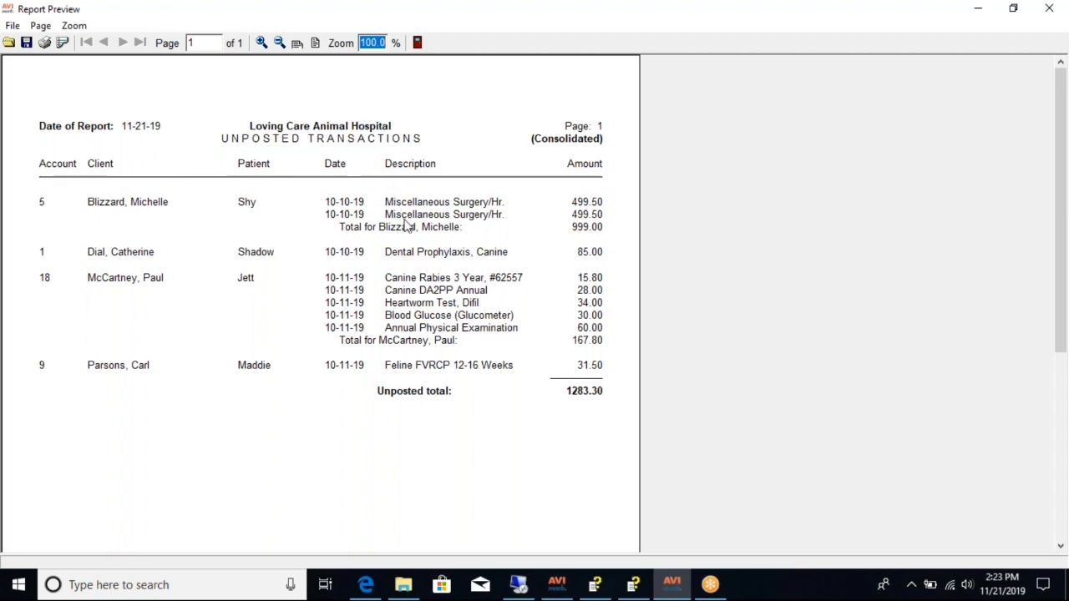
click(1049, 8)
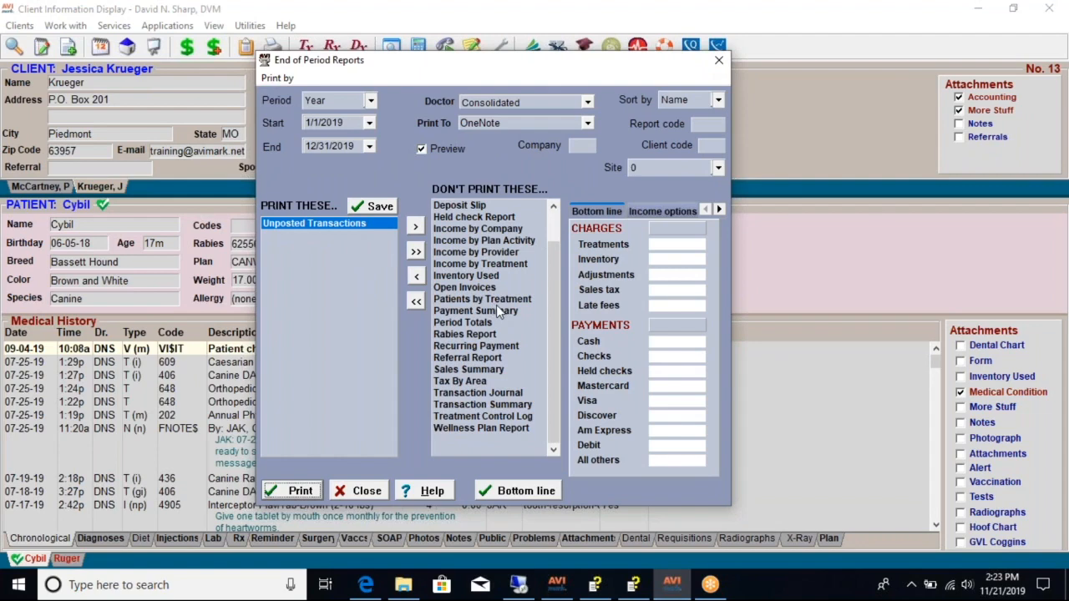
click(718, 60)
- Switch to the client record of Jett's owner, check the accounting for unposted charges, and close it
click(60, 190)
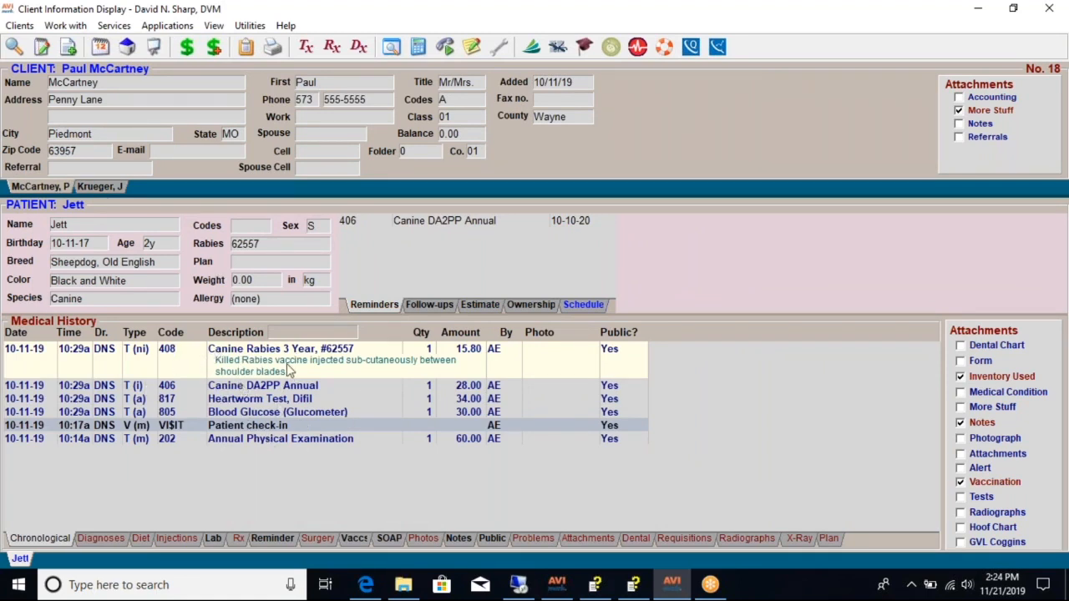
click(187, 46)
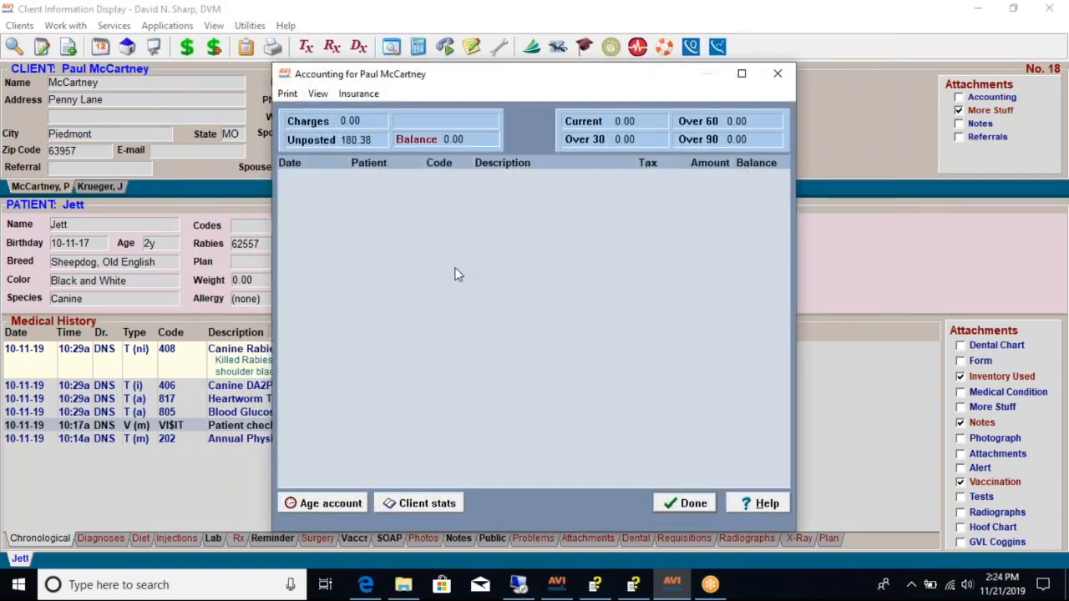
click(777, 73)
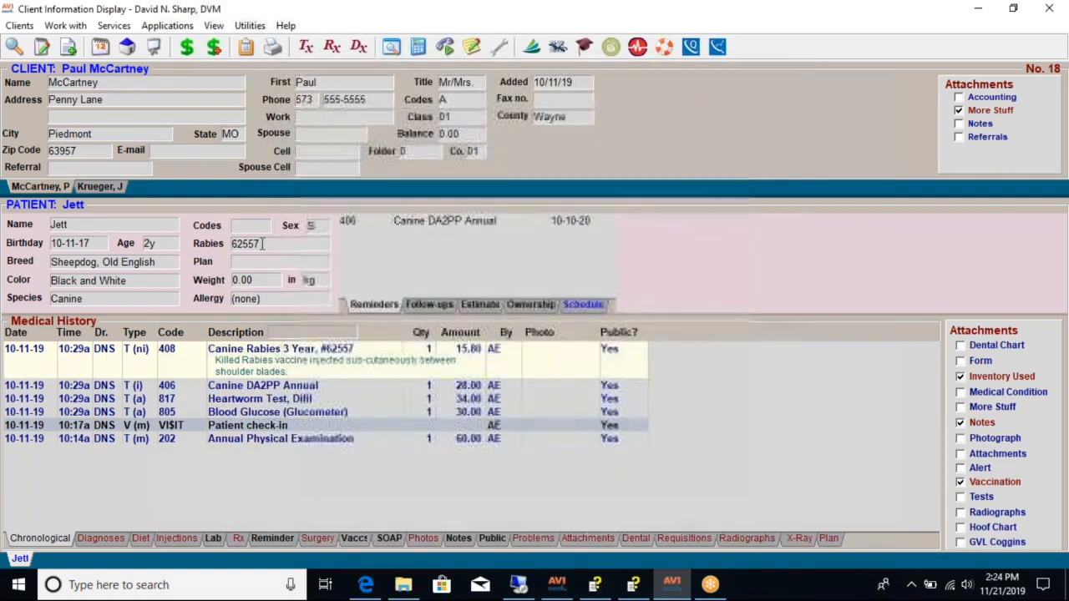
- Switch to the client record of Cybil's owner, examine the latest invoice entries in the accounting, and close it
click(120, 189)
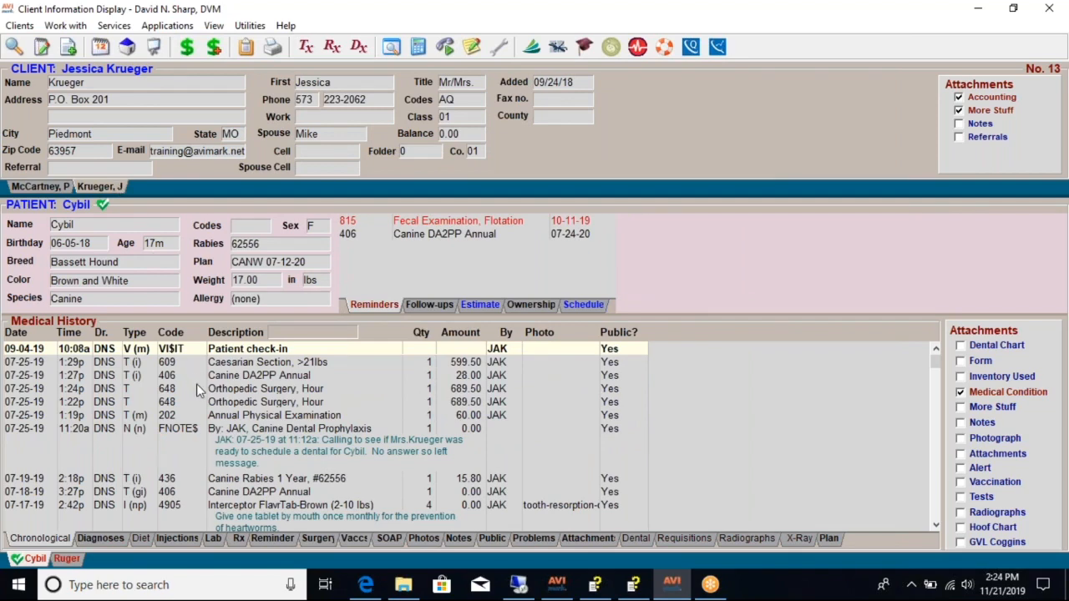
click(188, 46)
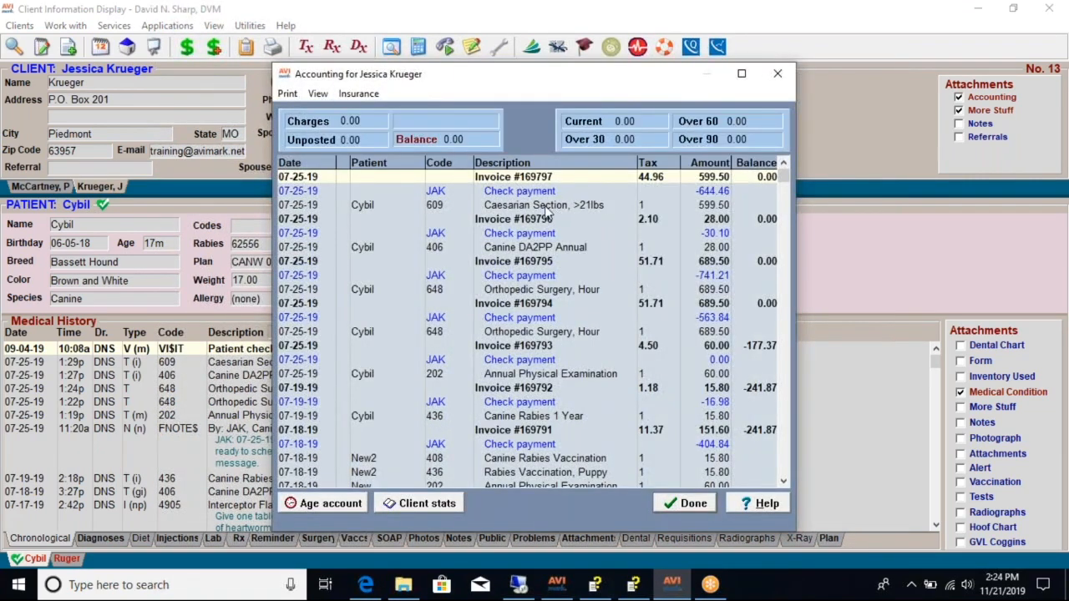
click(535, 208)
click(518, 178)
click(777, 80)
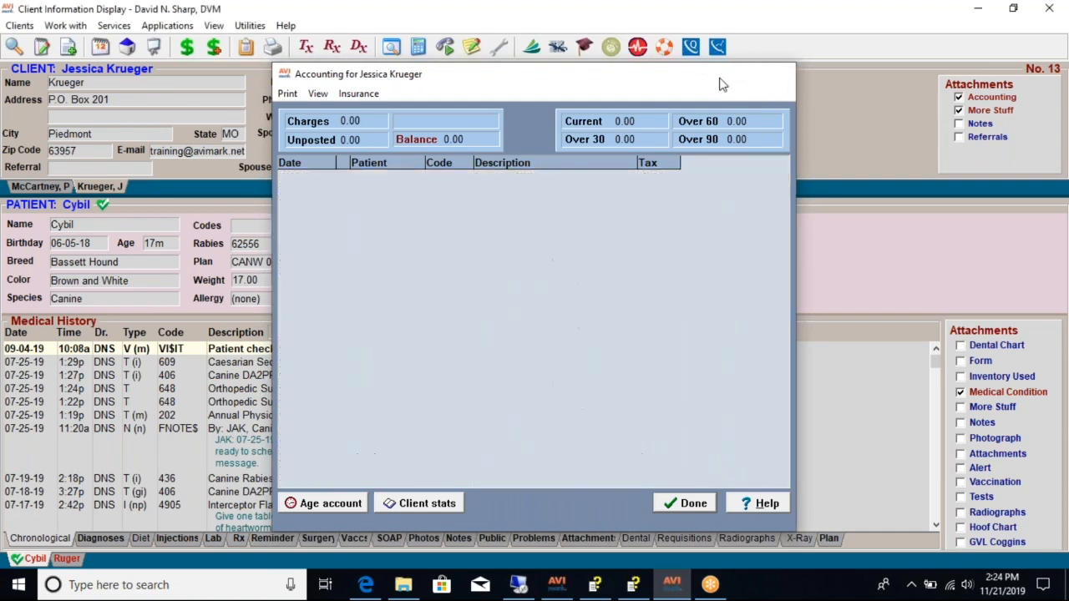
- Reopen End of Period Reports and empty its print list, briefly adding and removing Open Invoices
click(65, 25)
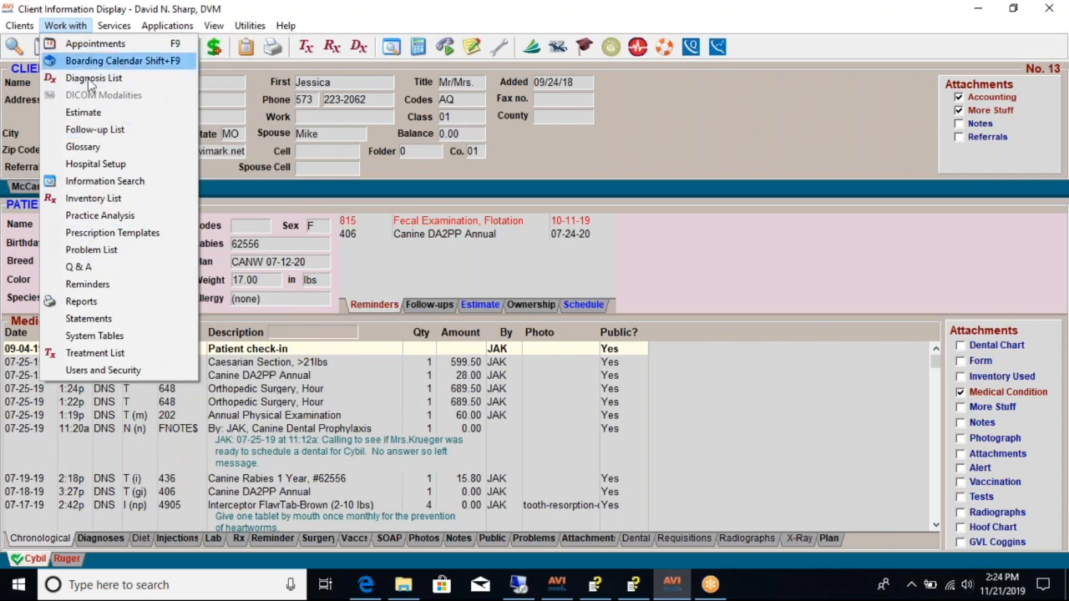
click(88, 300)
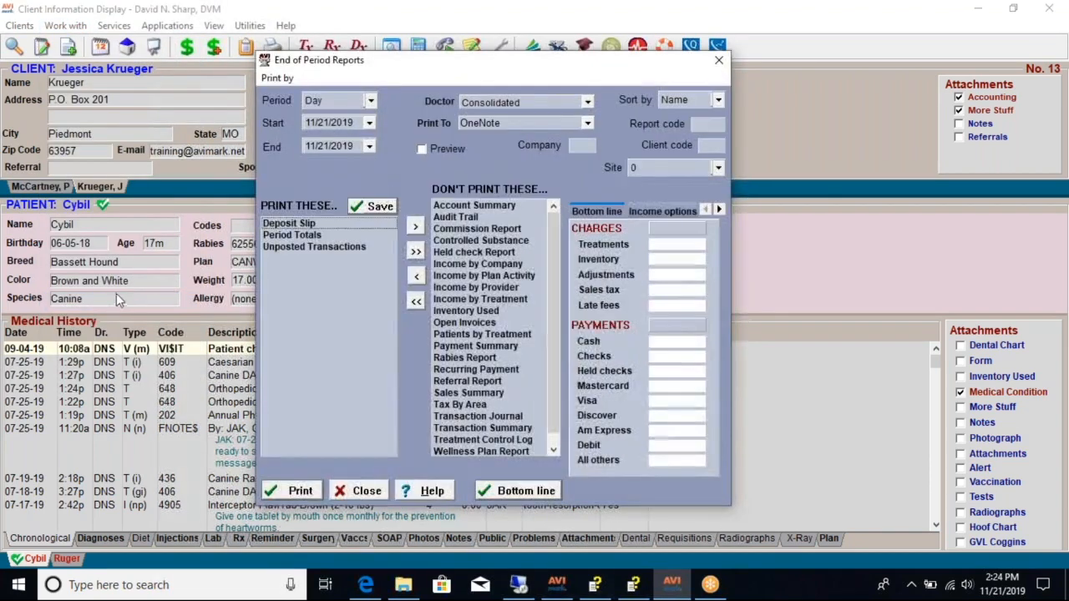
click(415, 251)
scroll(547, 348, down, 1)
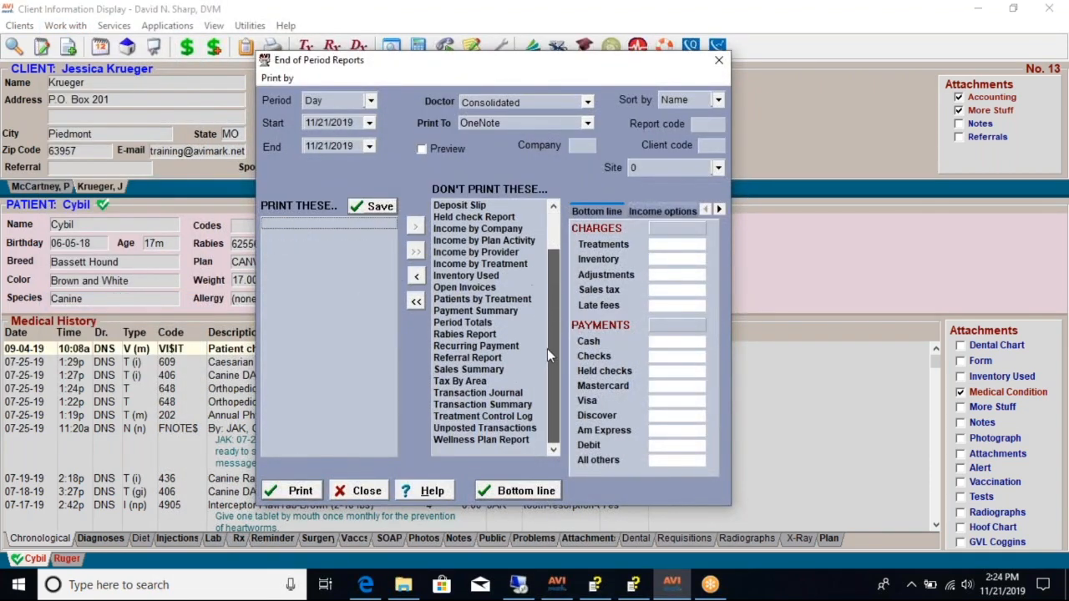
double_click(457, 288)
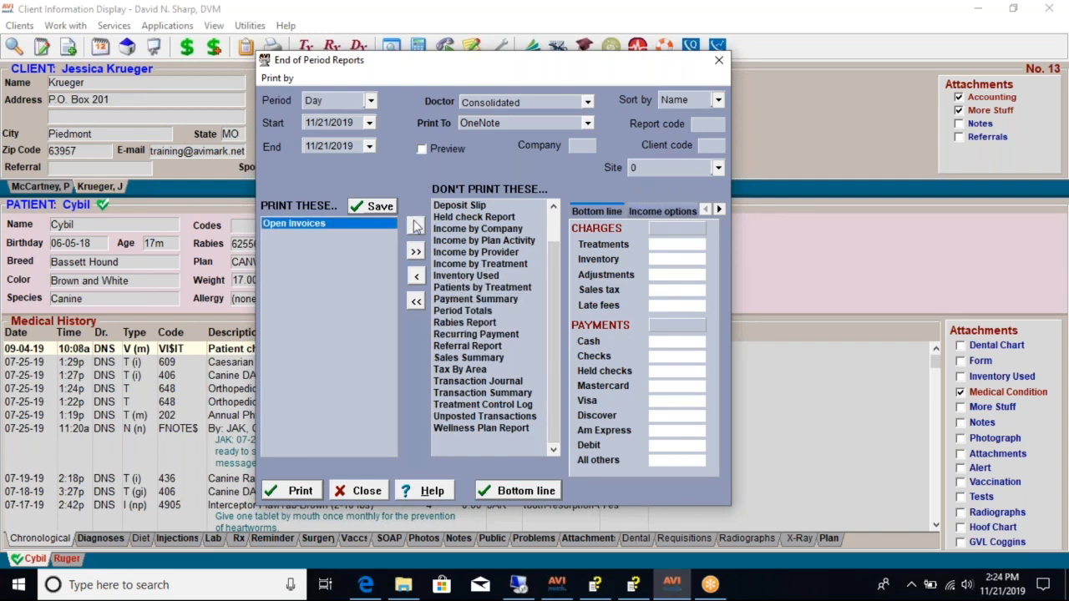
click(415, 251)
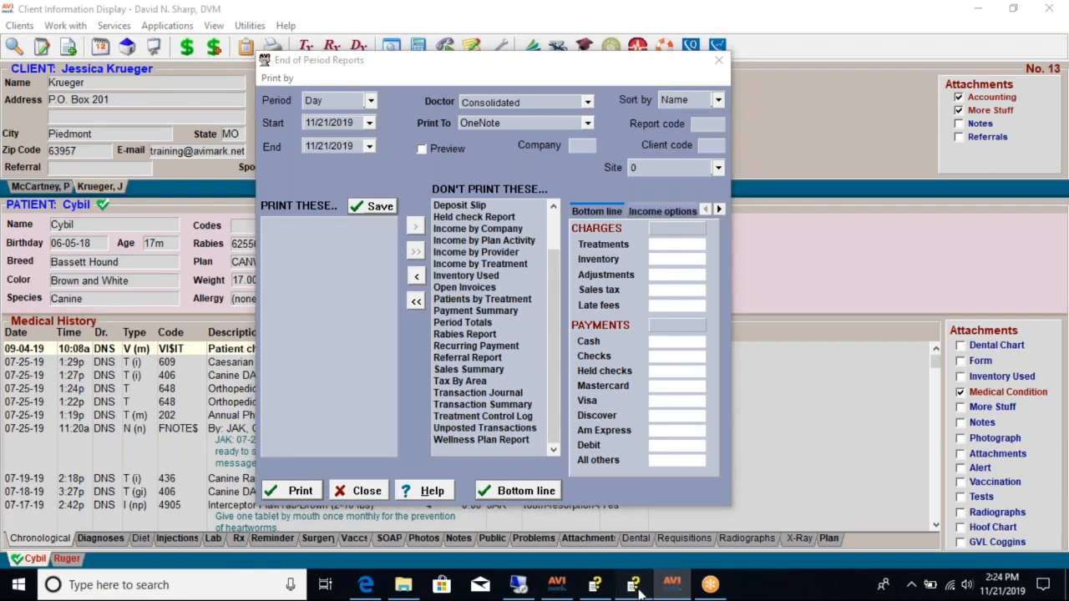
- Switch to the AVImark Help File's Running Reports topic, read the Print by menu section, and collapse it
click(634, 585)
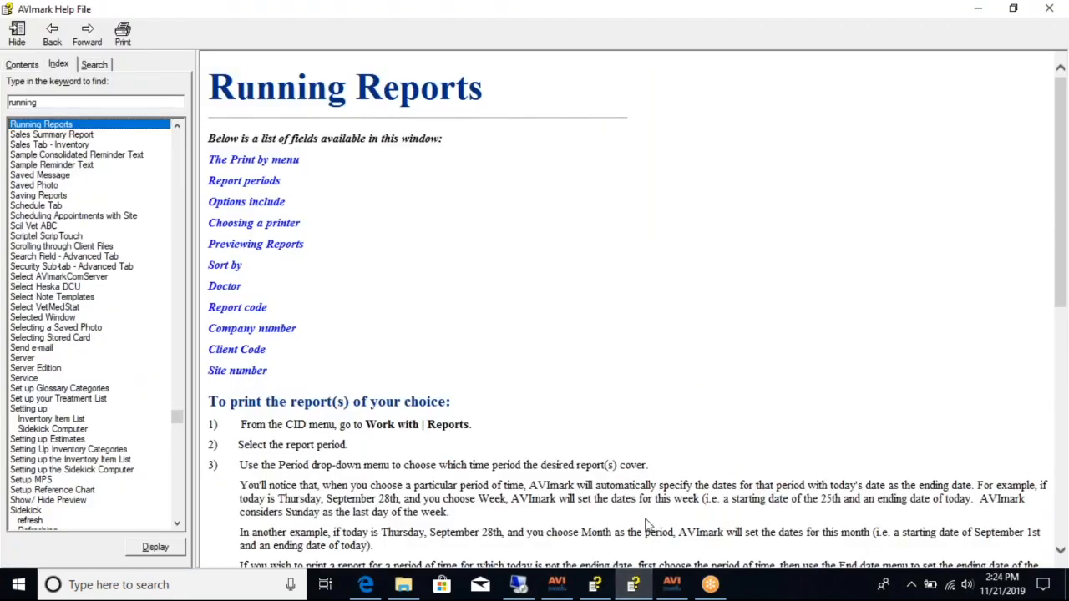
click(673, 585)
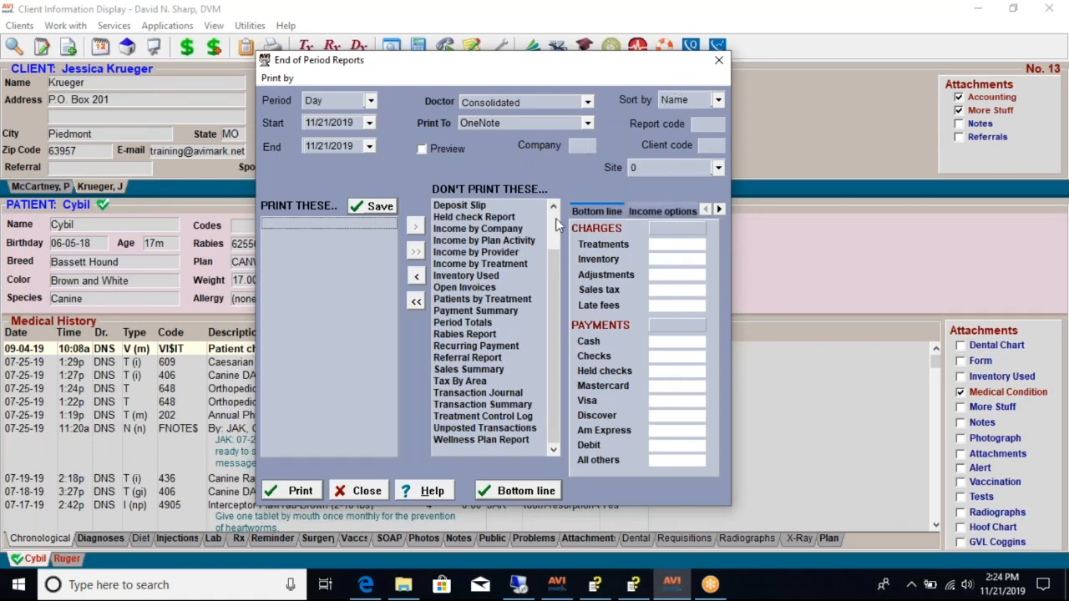
mouse_move(648, 589)
click(652, 561)
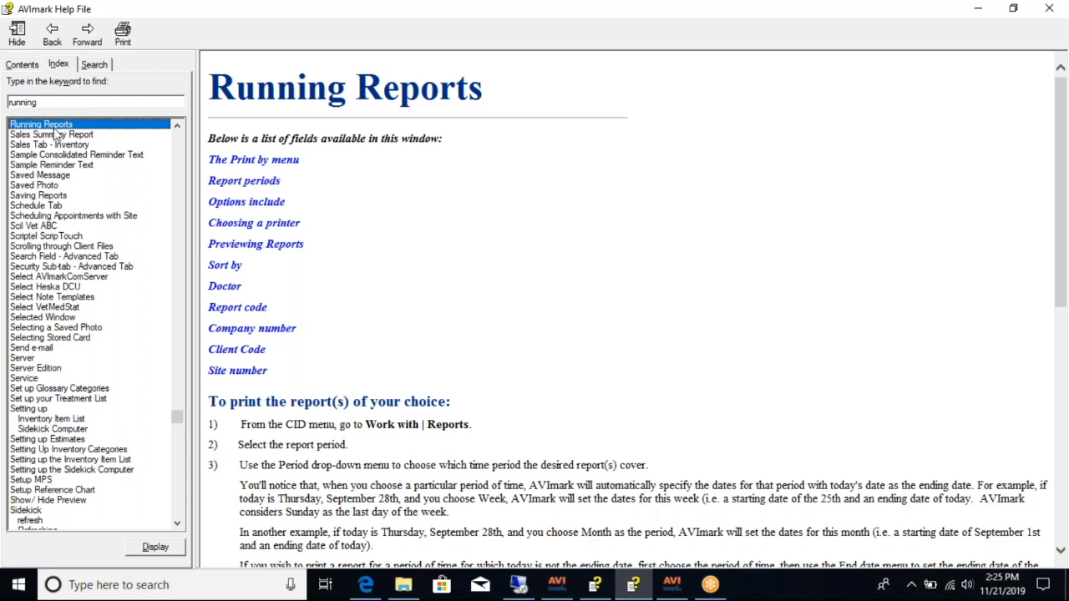
click(244, 161)
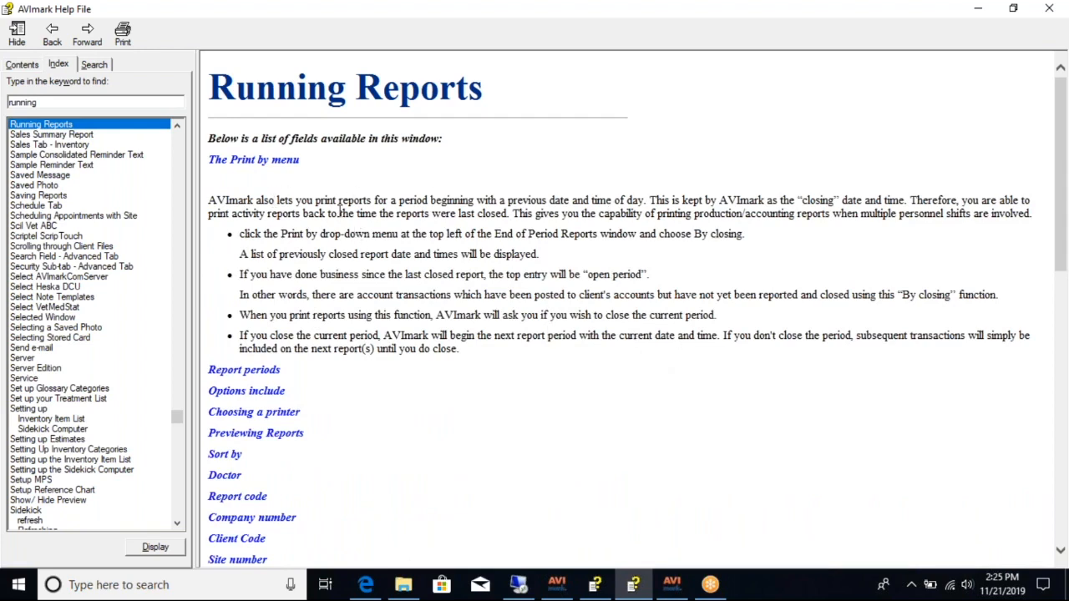
click(260, 163)
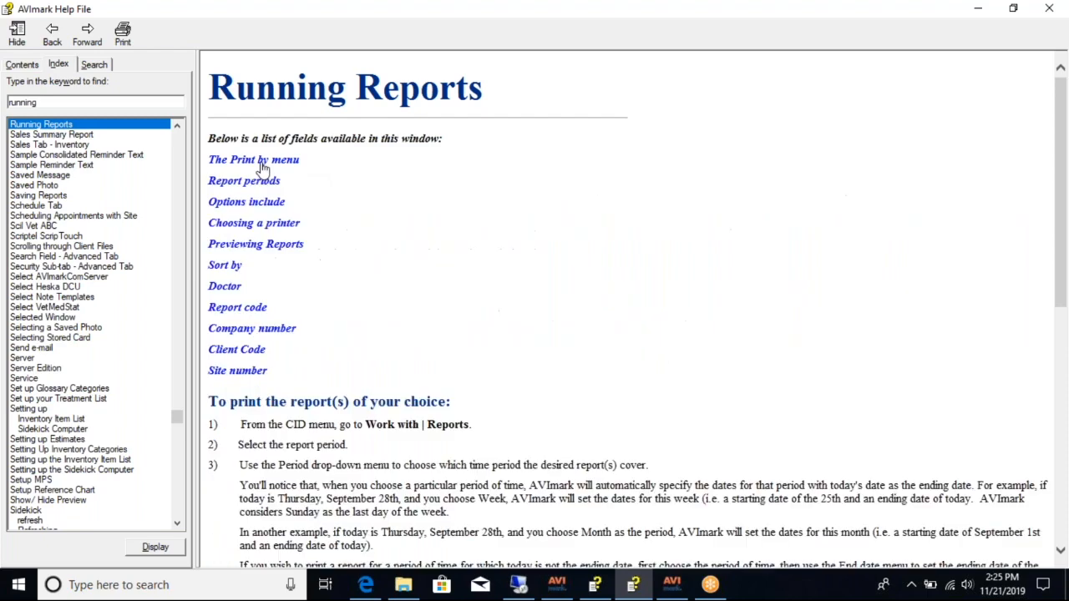
- Read the Report periods section about time period exceptions, collapse it, and minimize the help file
click(261, 185)
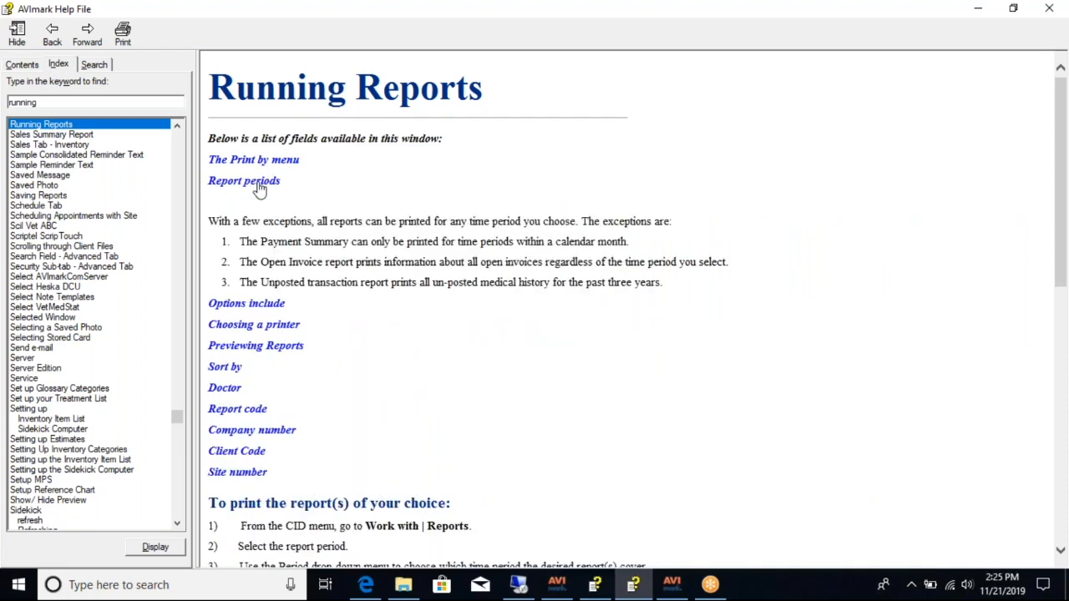
click(261, 185)
click(978, 9)
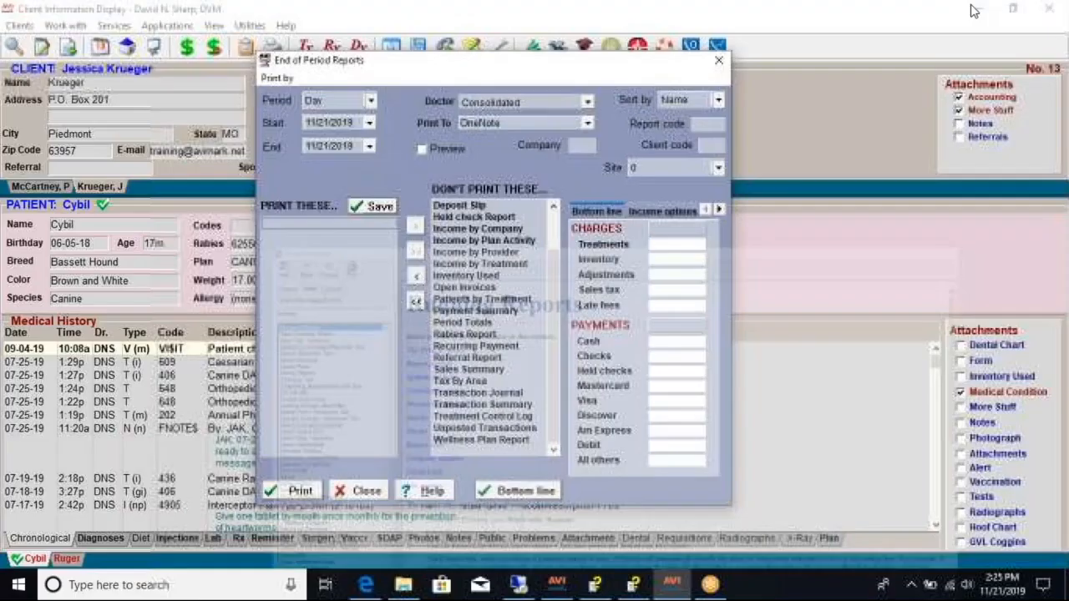